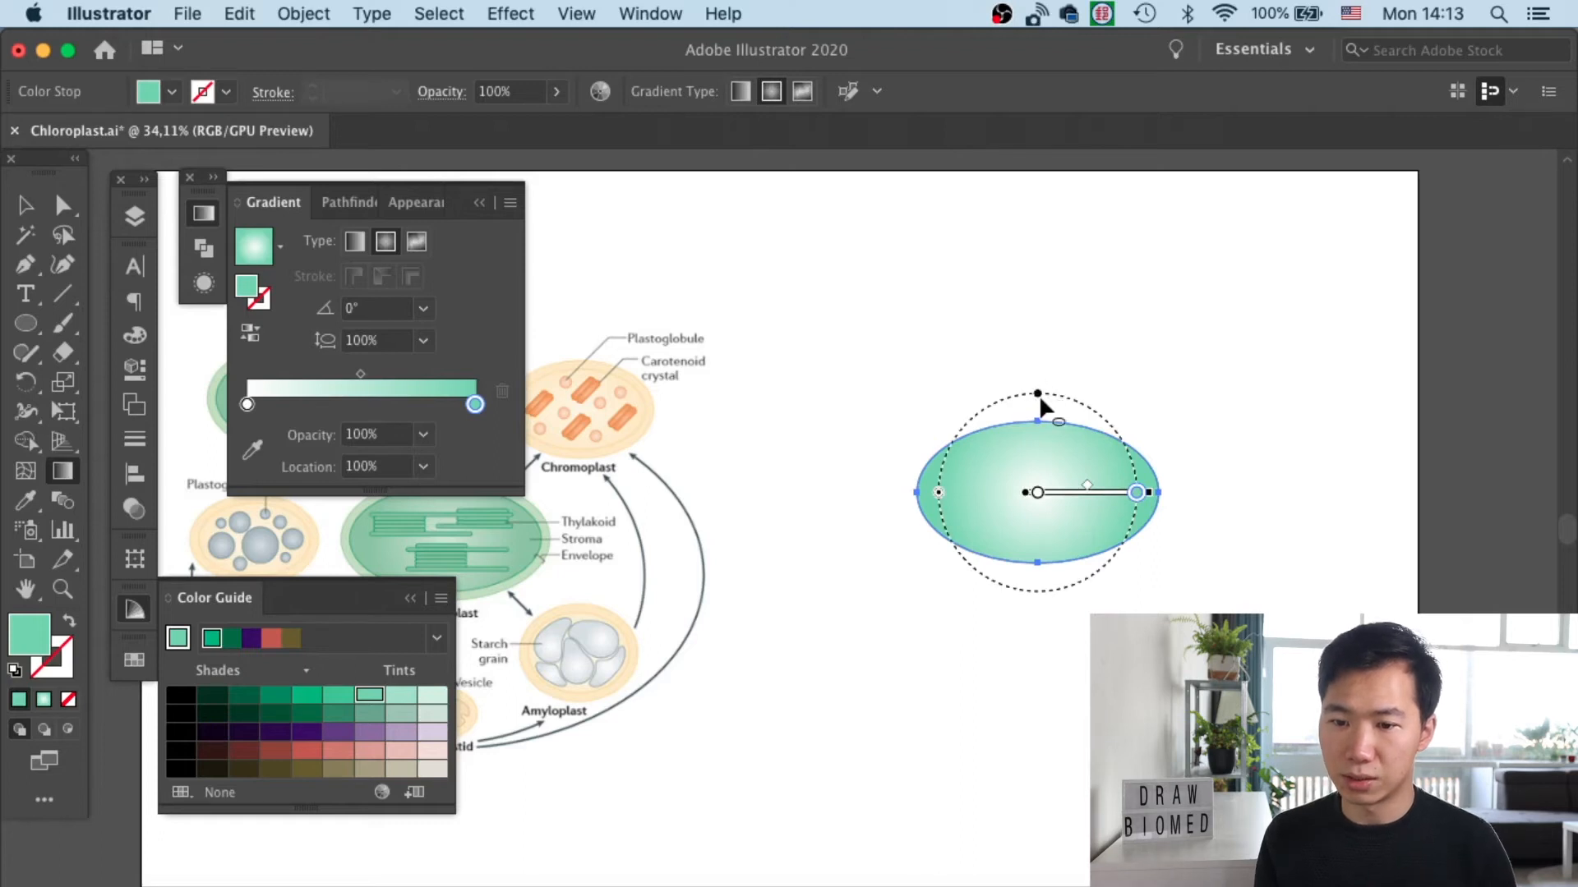
# Step: Flatten the ellipse's radial gradient to an aspect ratio of 55.5545% so that it follows the oval shape
pyautogui.moveTo(1037, 392); pyautogui.dragTo(1044, 435)
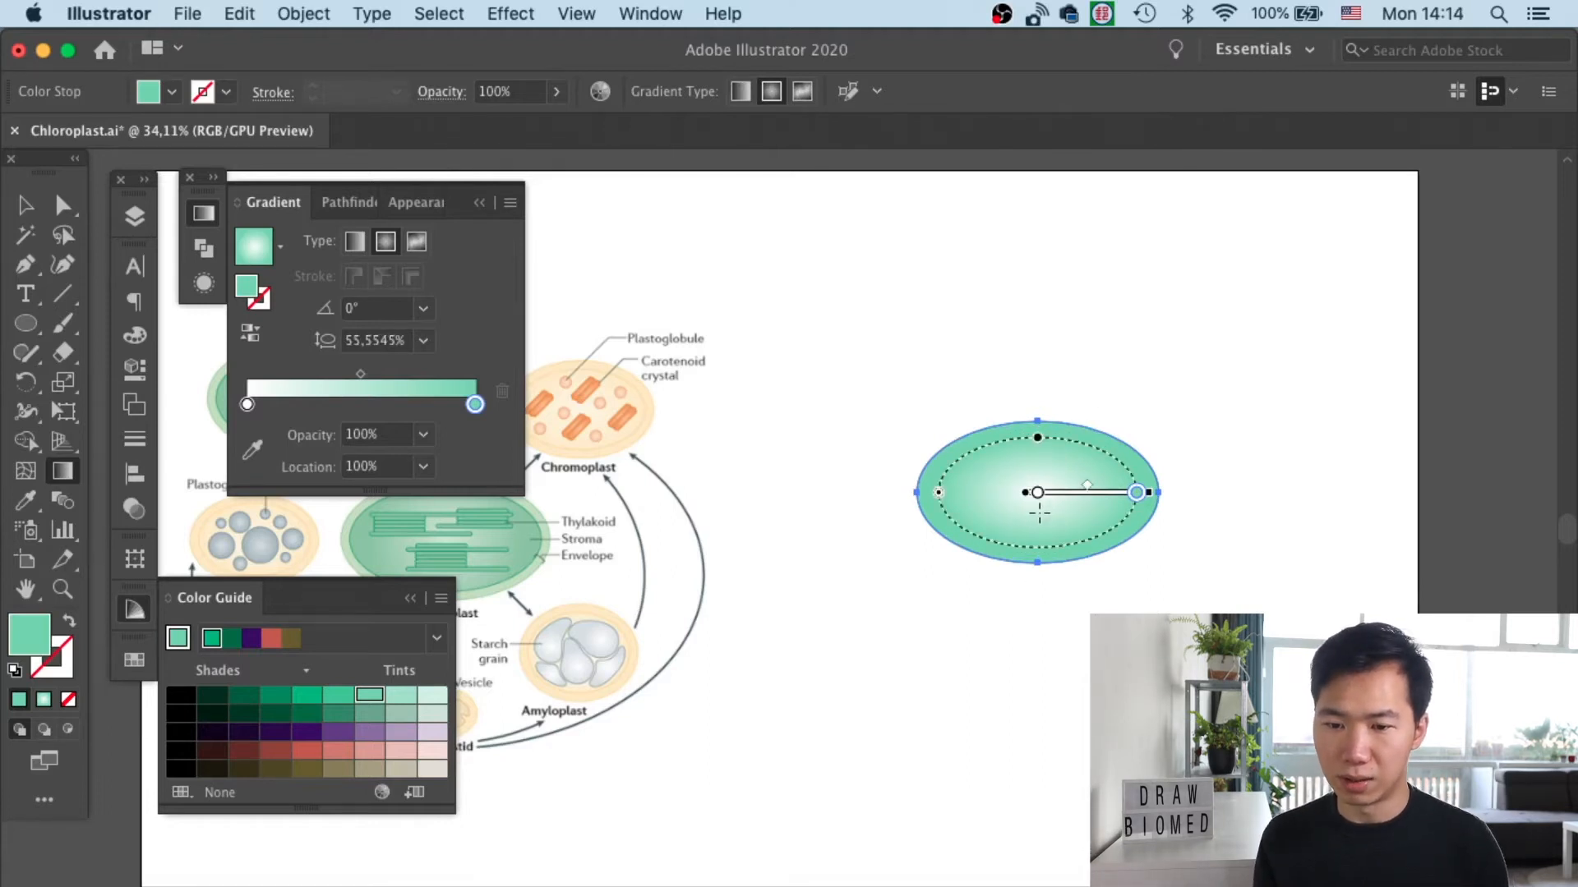
pyautogui.click(479, 203)
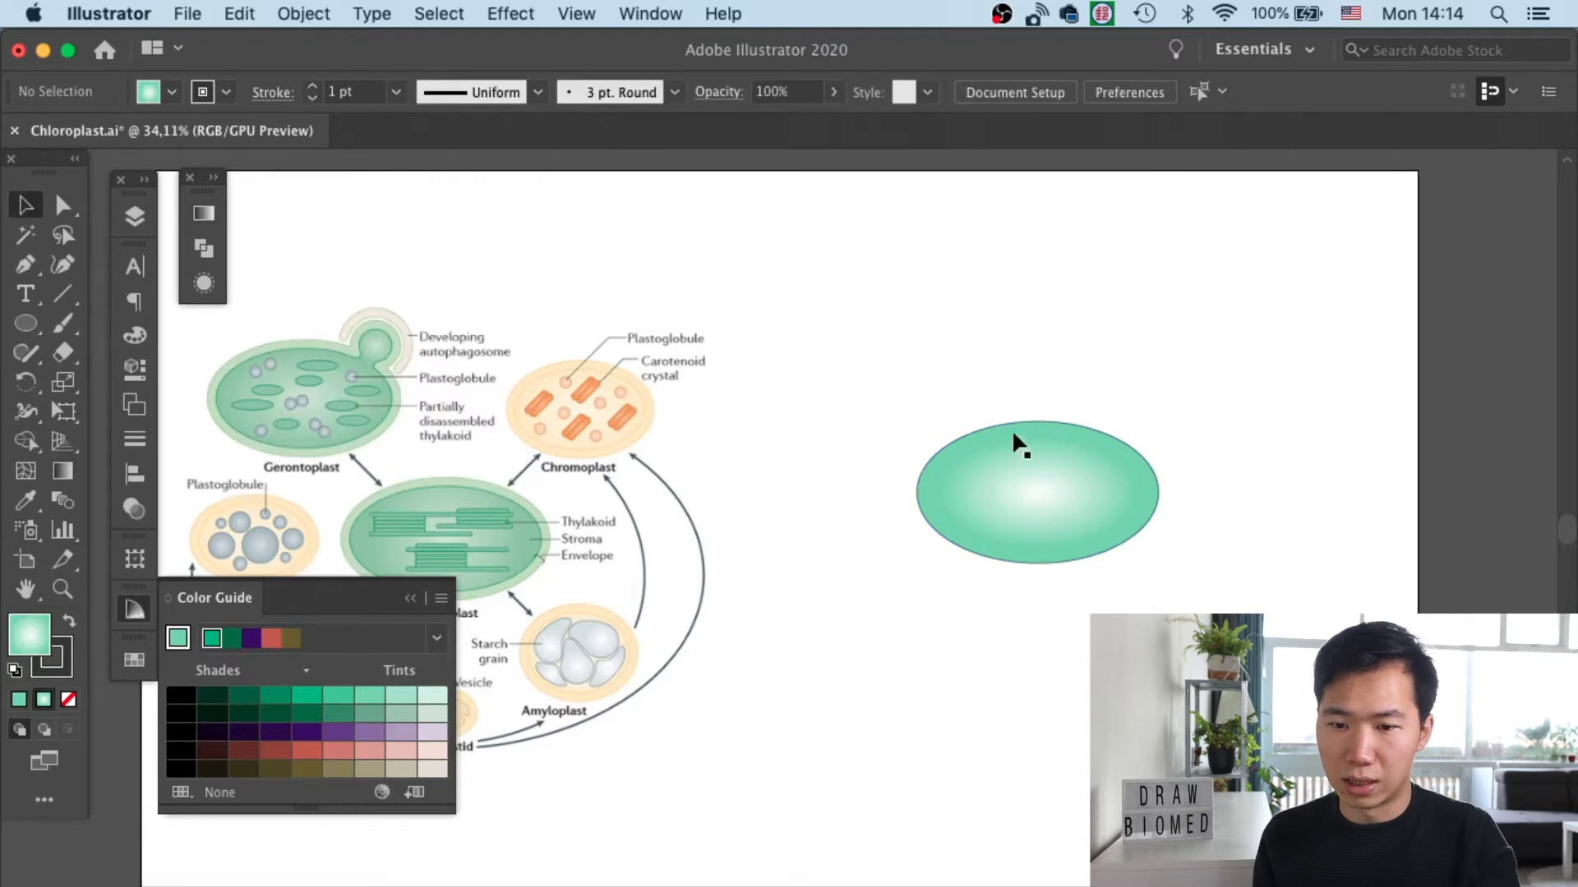
# Step: Make a slightly enlarged copy of the gradient ellipse and centre it behind the original as an outer border
pyautogui.moveTo(1037, 446); pyautogui.dragTo(1130, 310)
pyautogui.moveTo(1010, 430); pyautogui.dragTo(974, 449)
pyautogui.moveTo(1209, 327); pyautogui.dragTo(1132, 441)
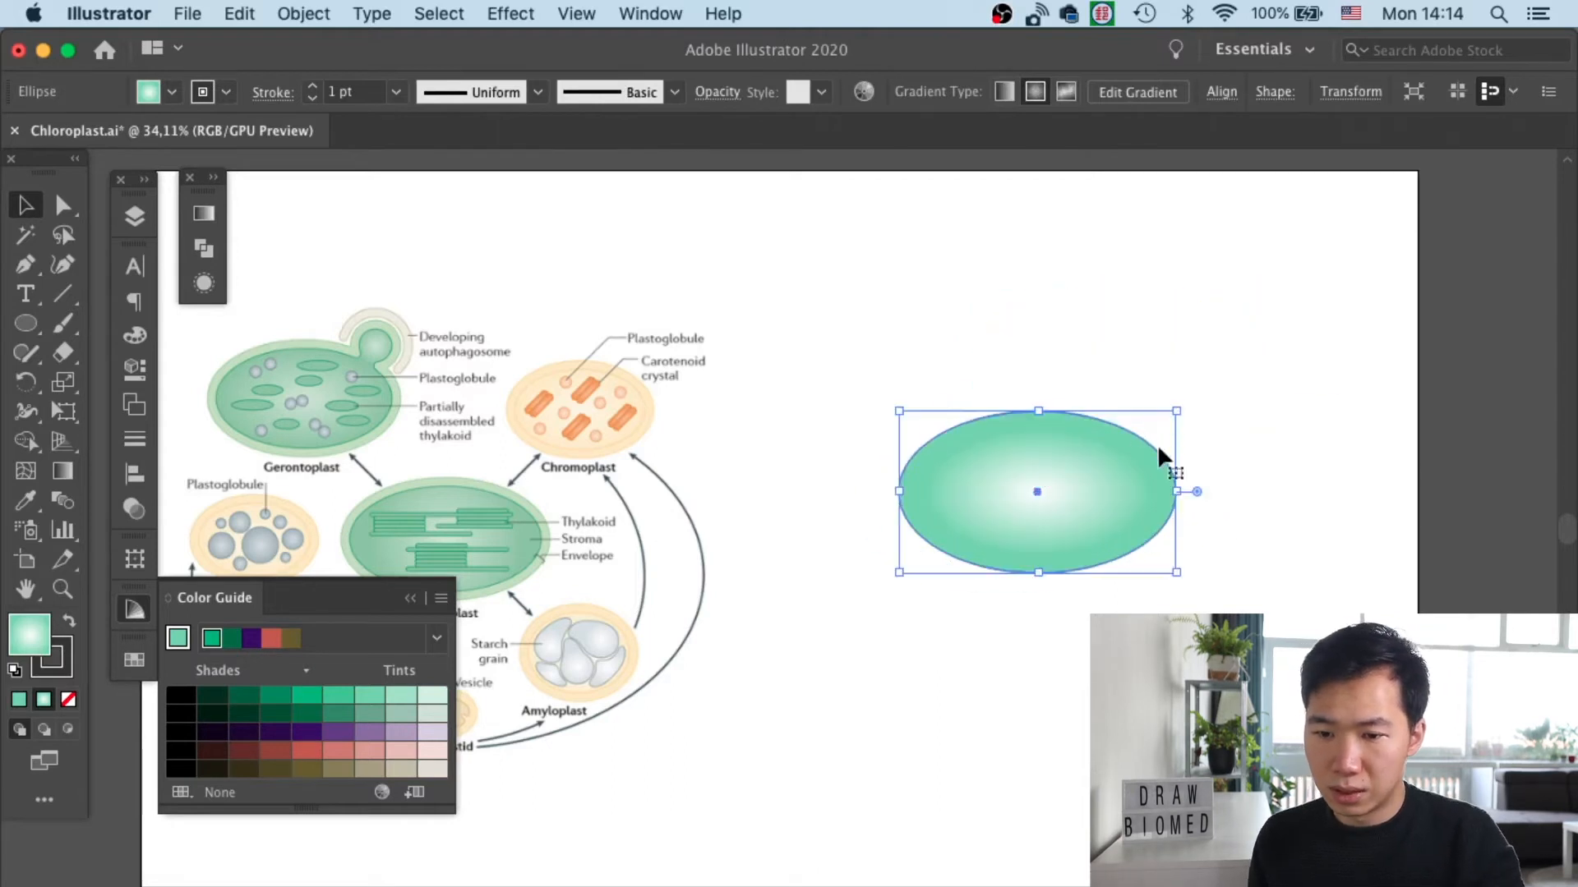
pyautogui.click(1215, 374)
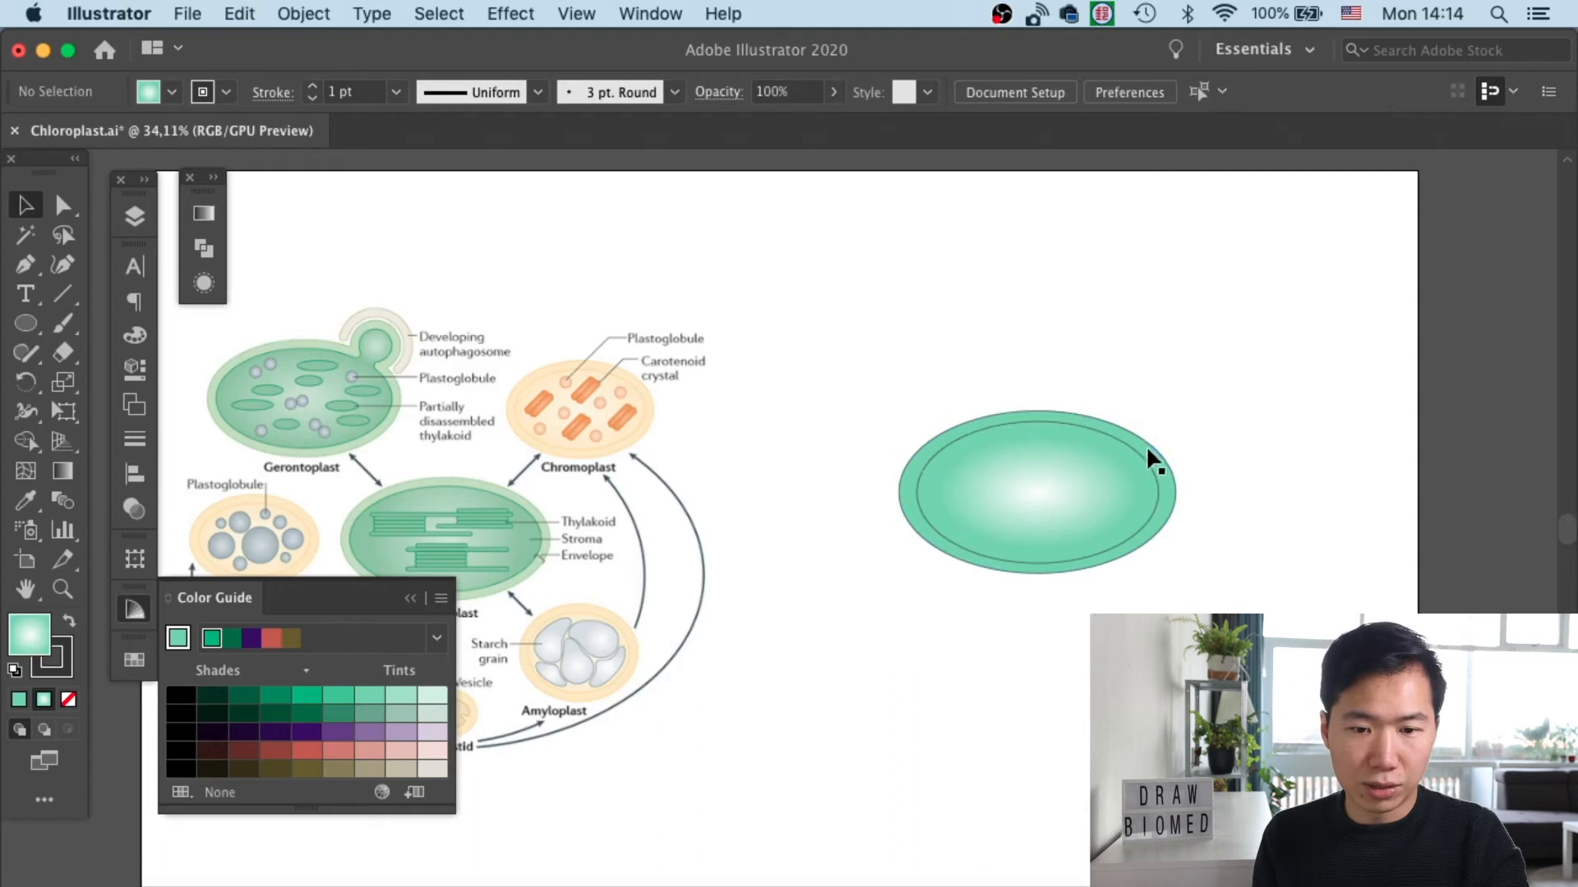
# Step: Fill the enlarged outer ellipse with the light green swatch
pyautogui.click(1154, 446)
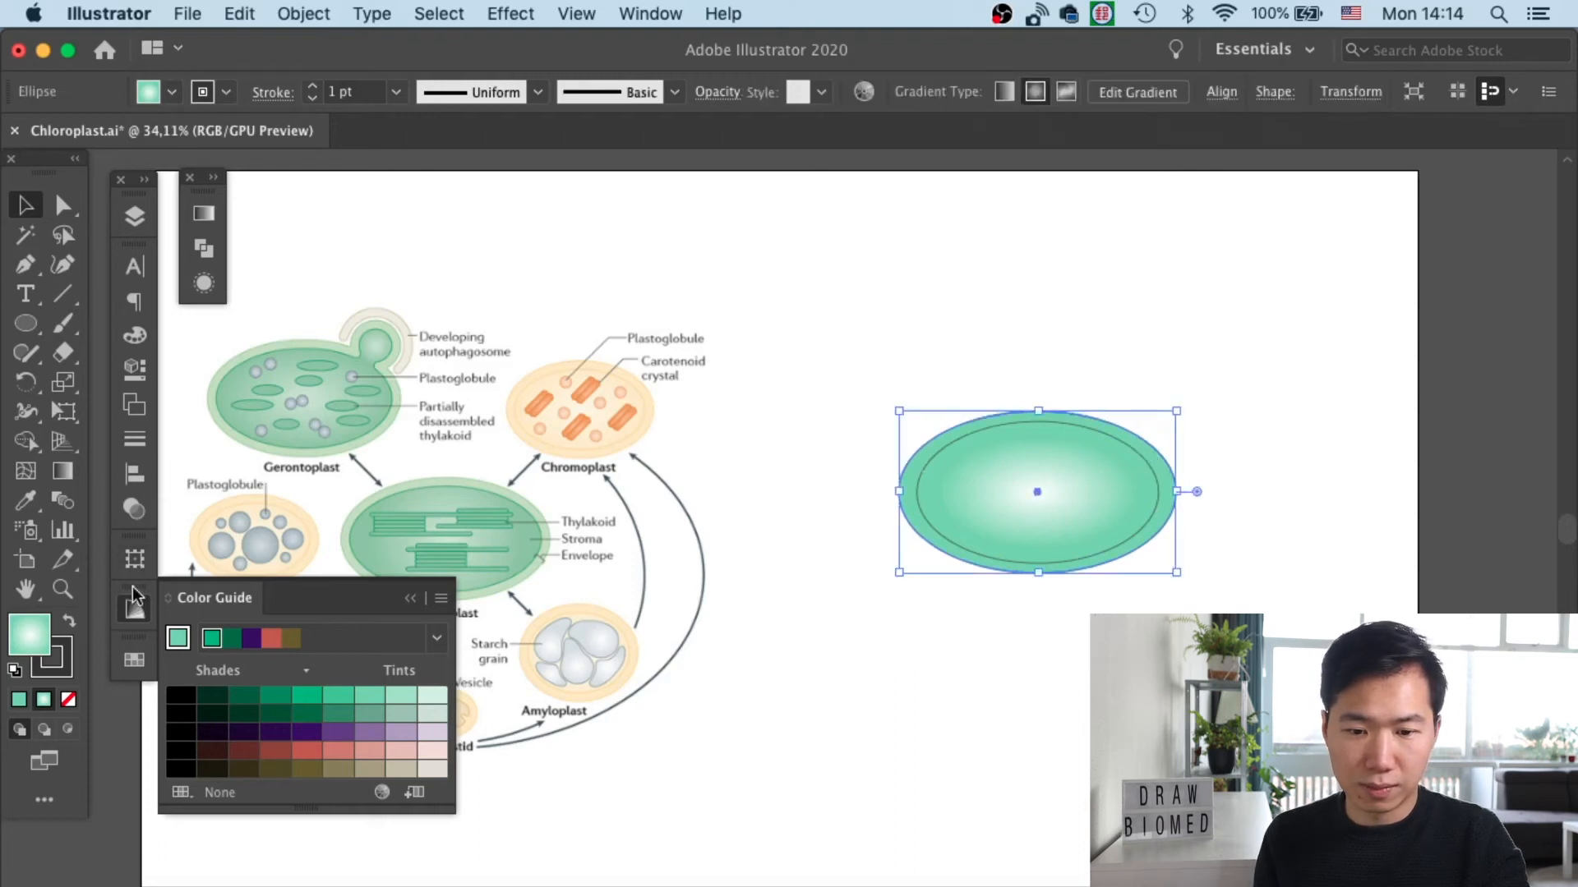
pyautogui.click(134, 660)
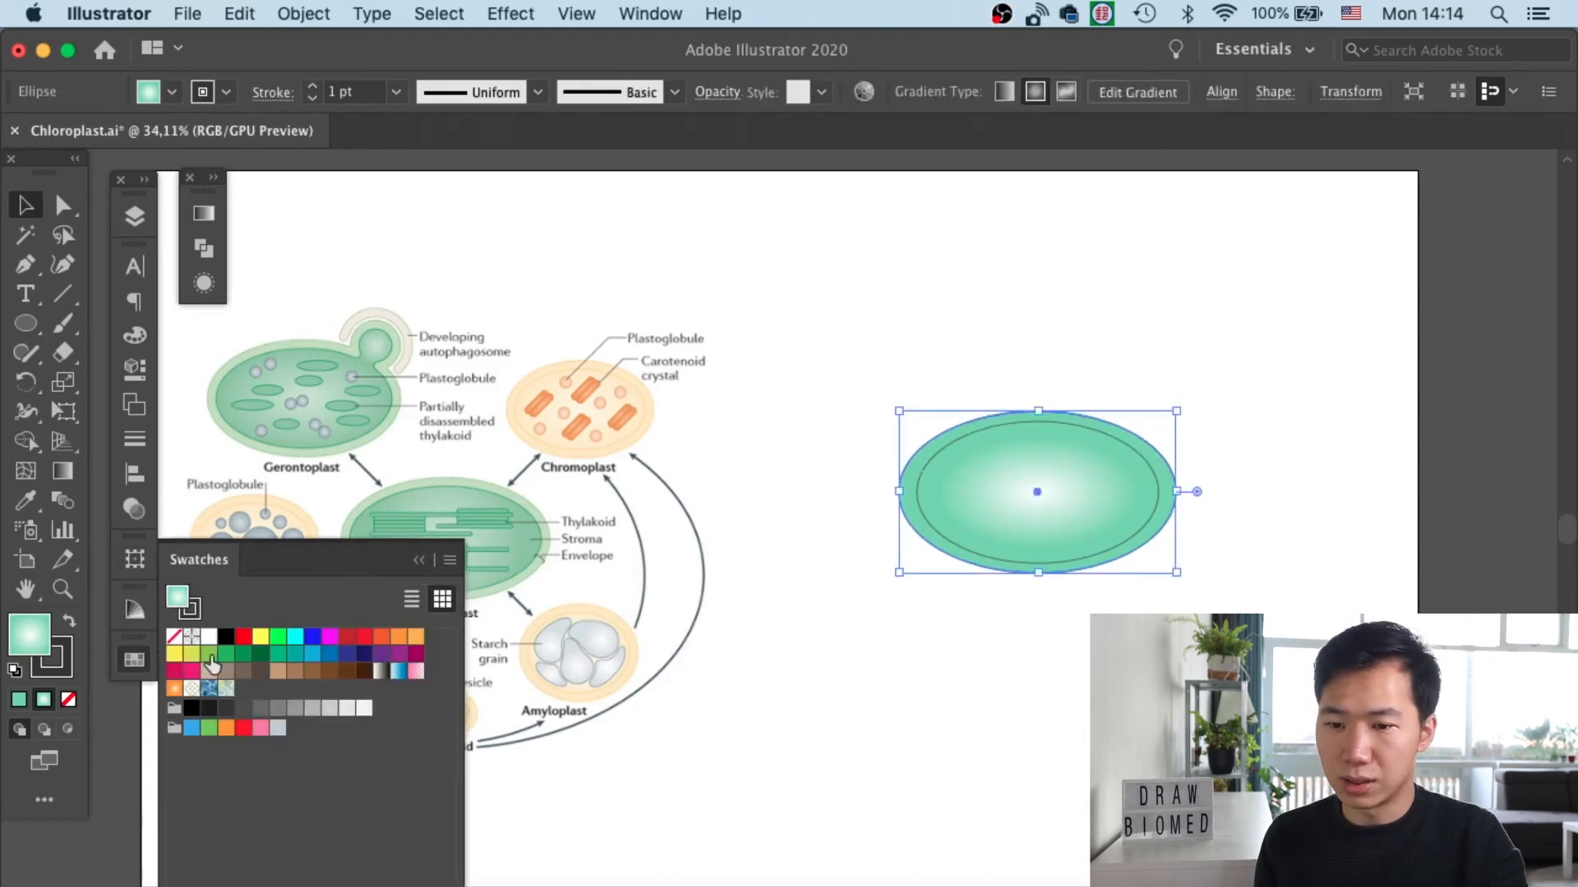
pyautogui.click(209, 653)
# Step: Inspect at 100% zoom how evenly the green border runs around the inner gradient ellipse
pyautogui.click(1157, 377)
pyautogui.click(1147, 451)
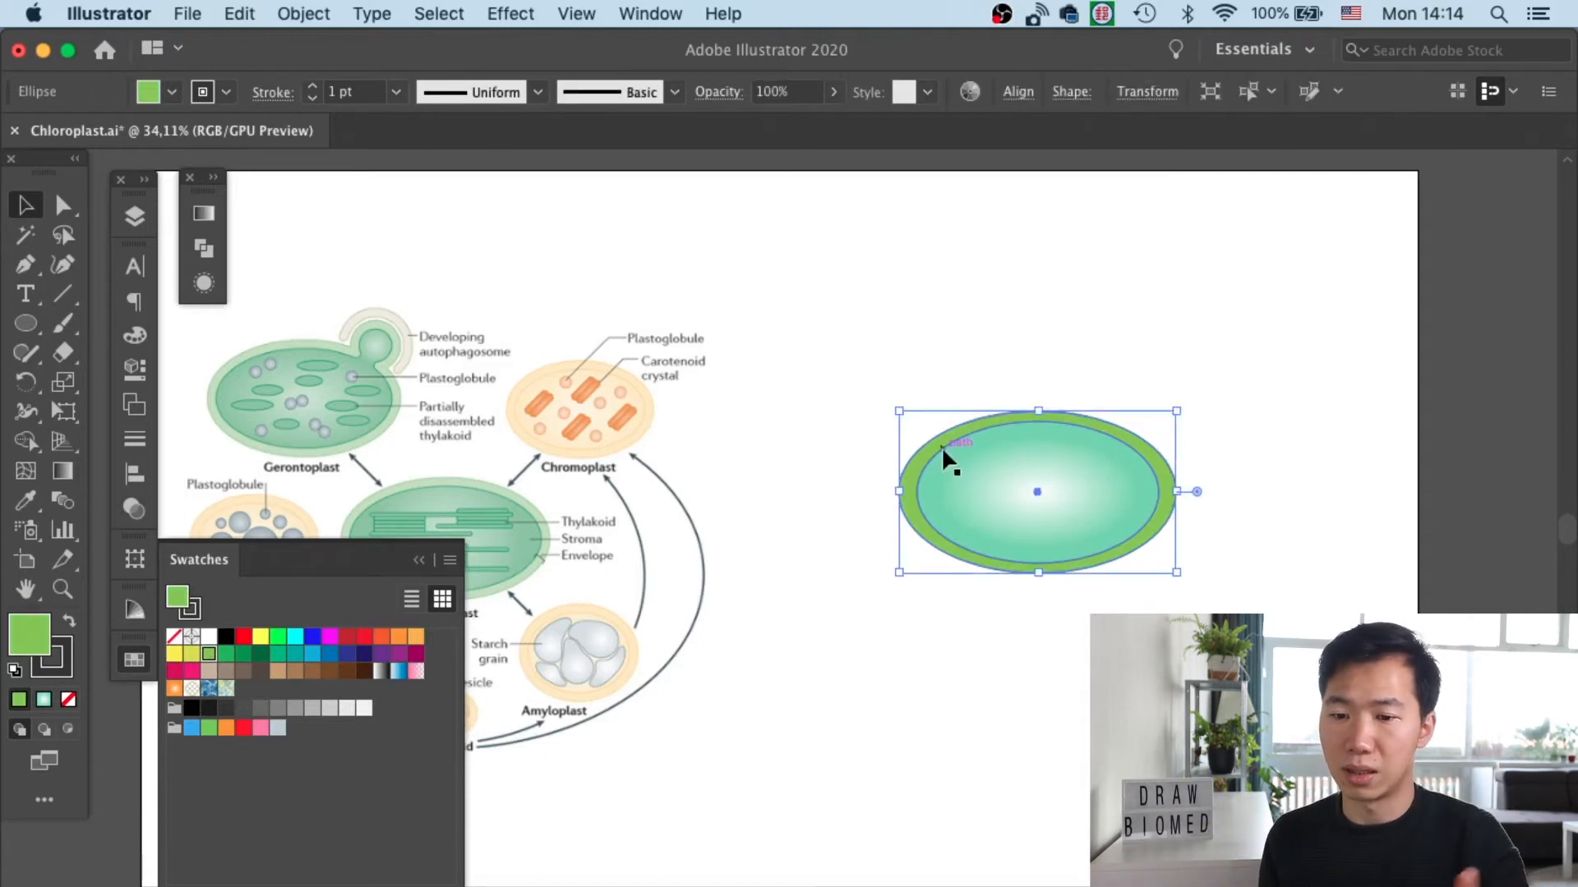
pyautogui.click(1190, 457)
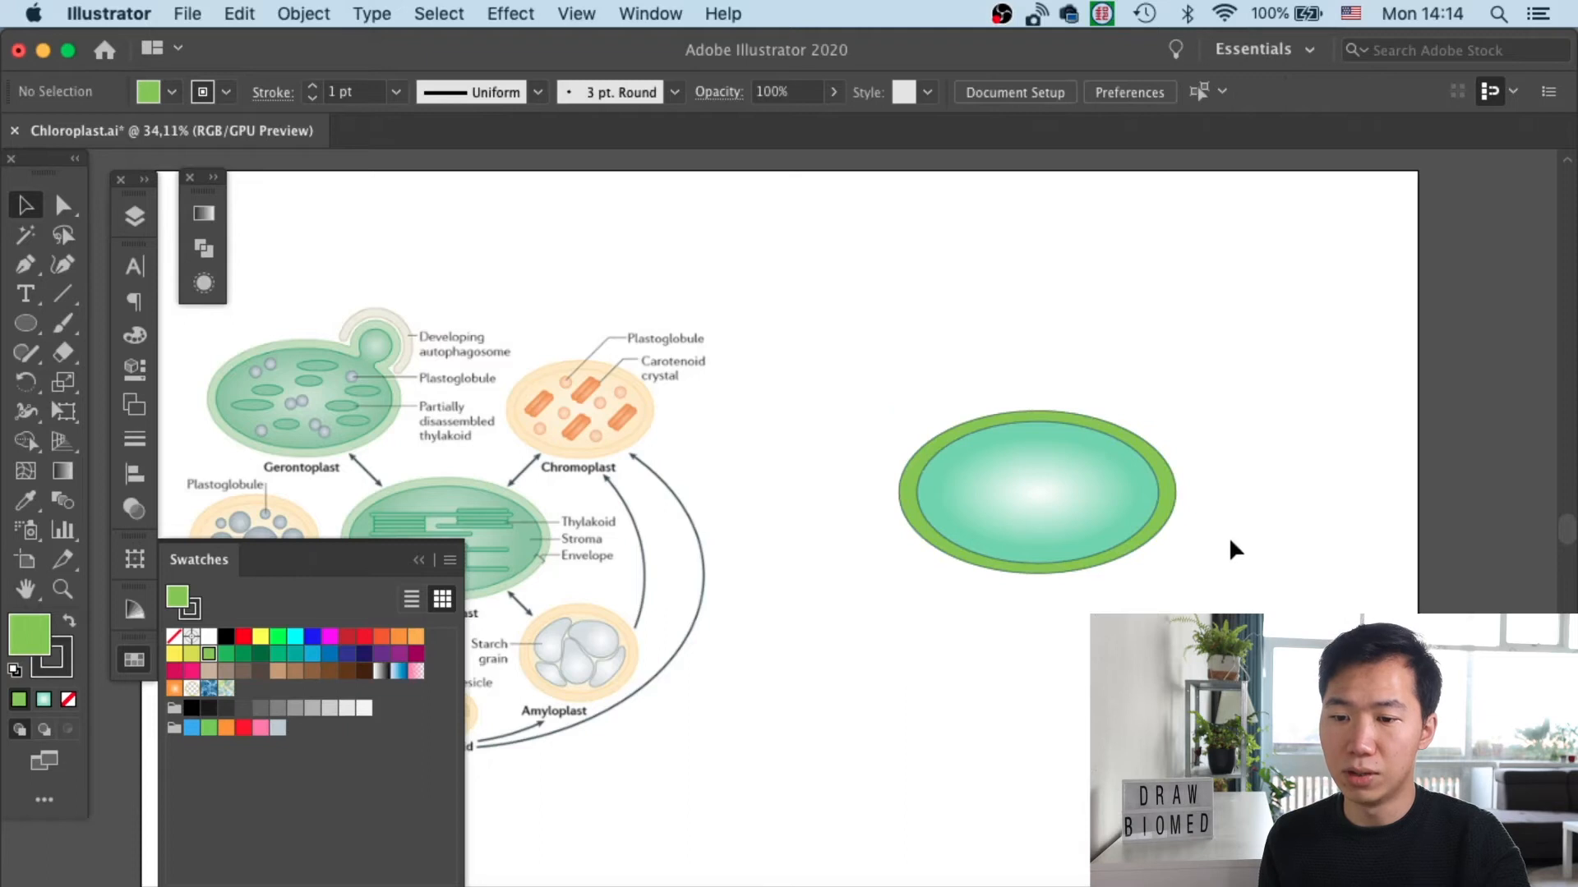
pyautogui.click(1144, 445)
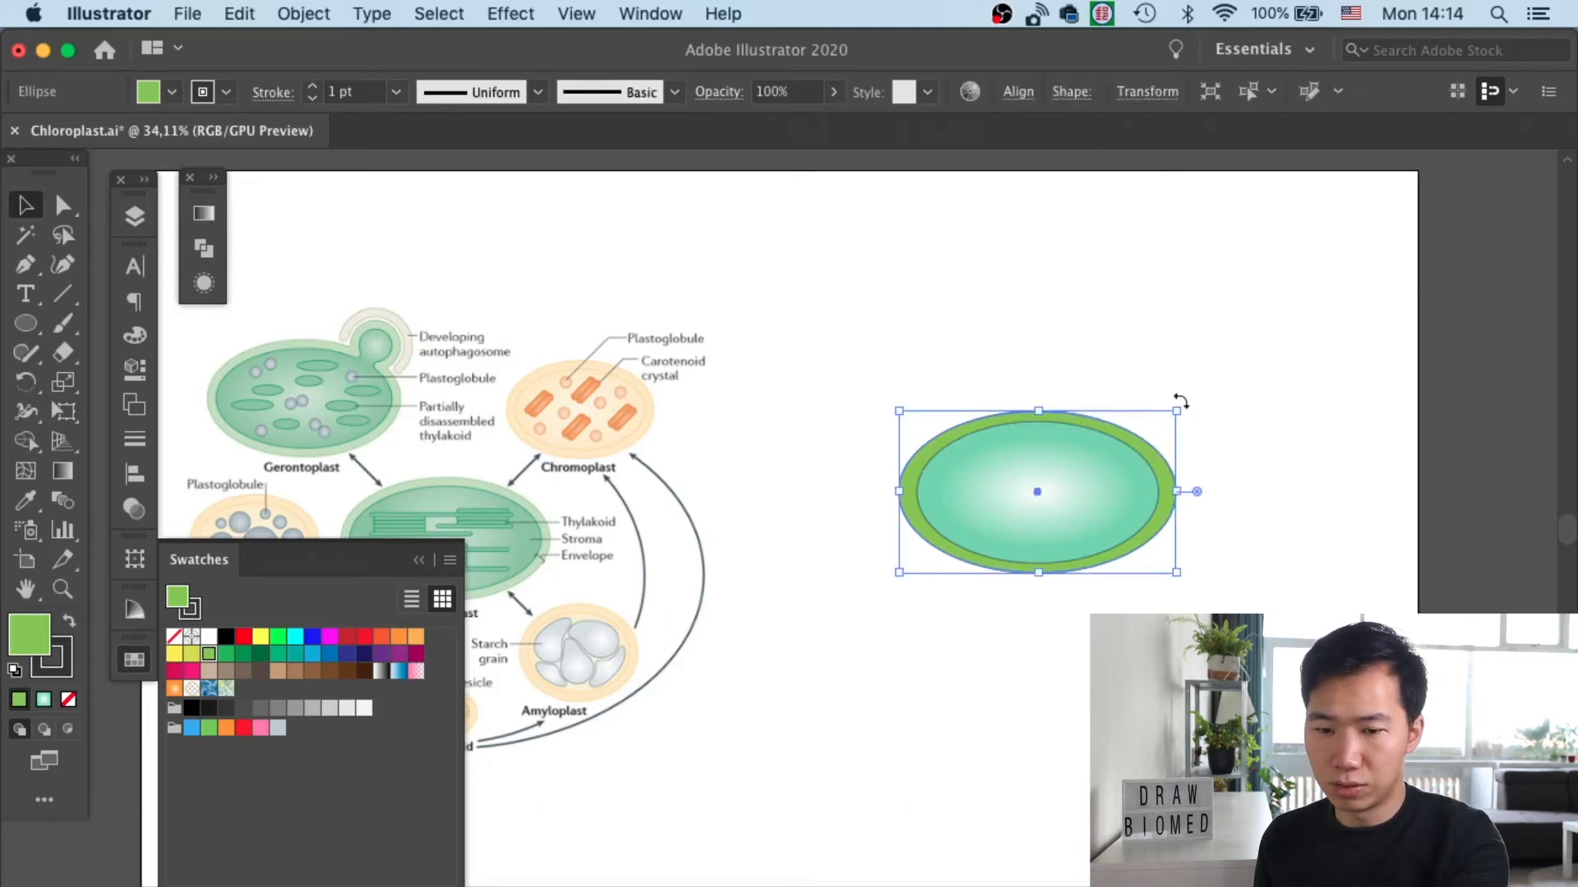
pyautogui.press('super+1')
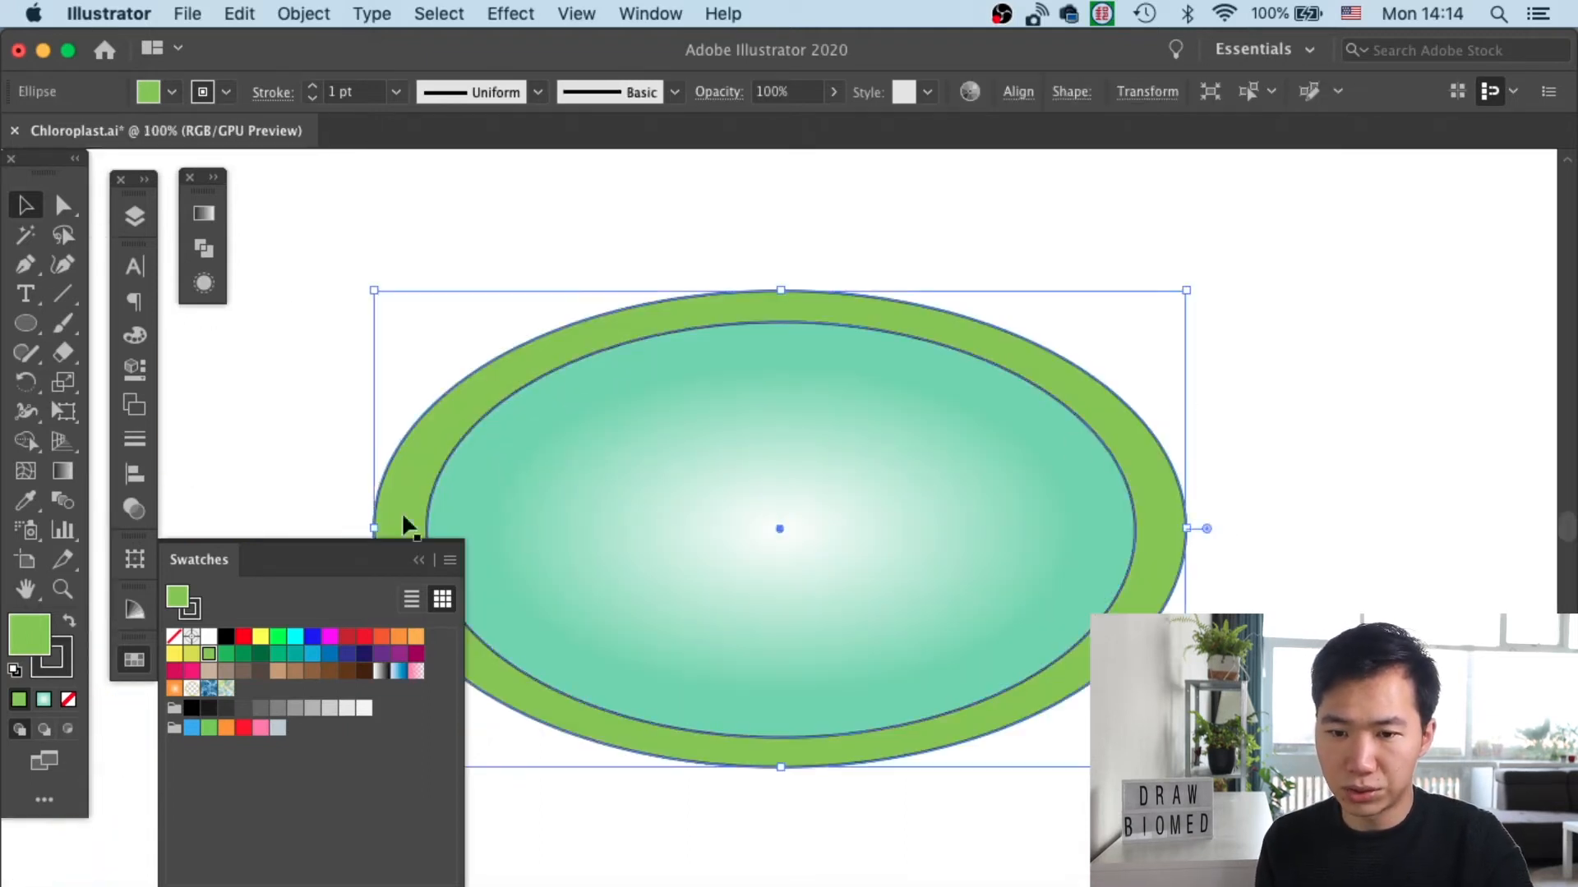
pyautogui.click(424, 561)
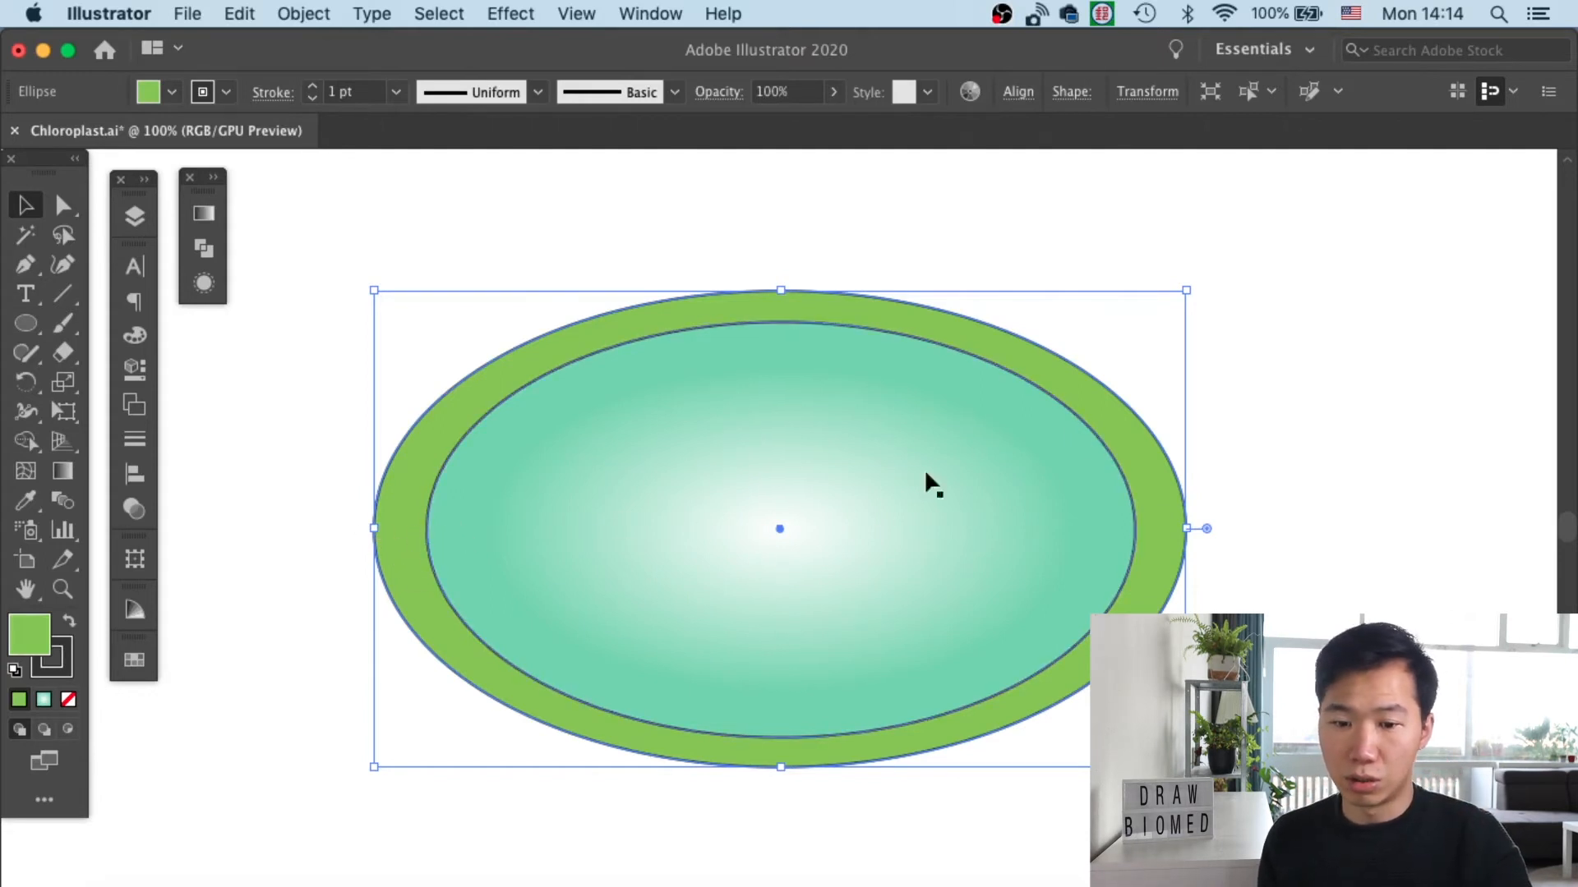
pyautogui.click(1231, 483)
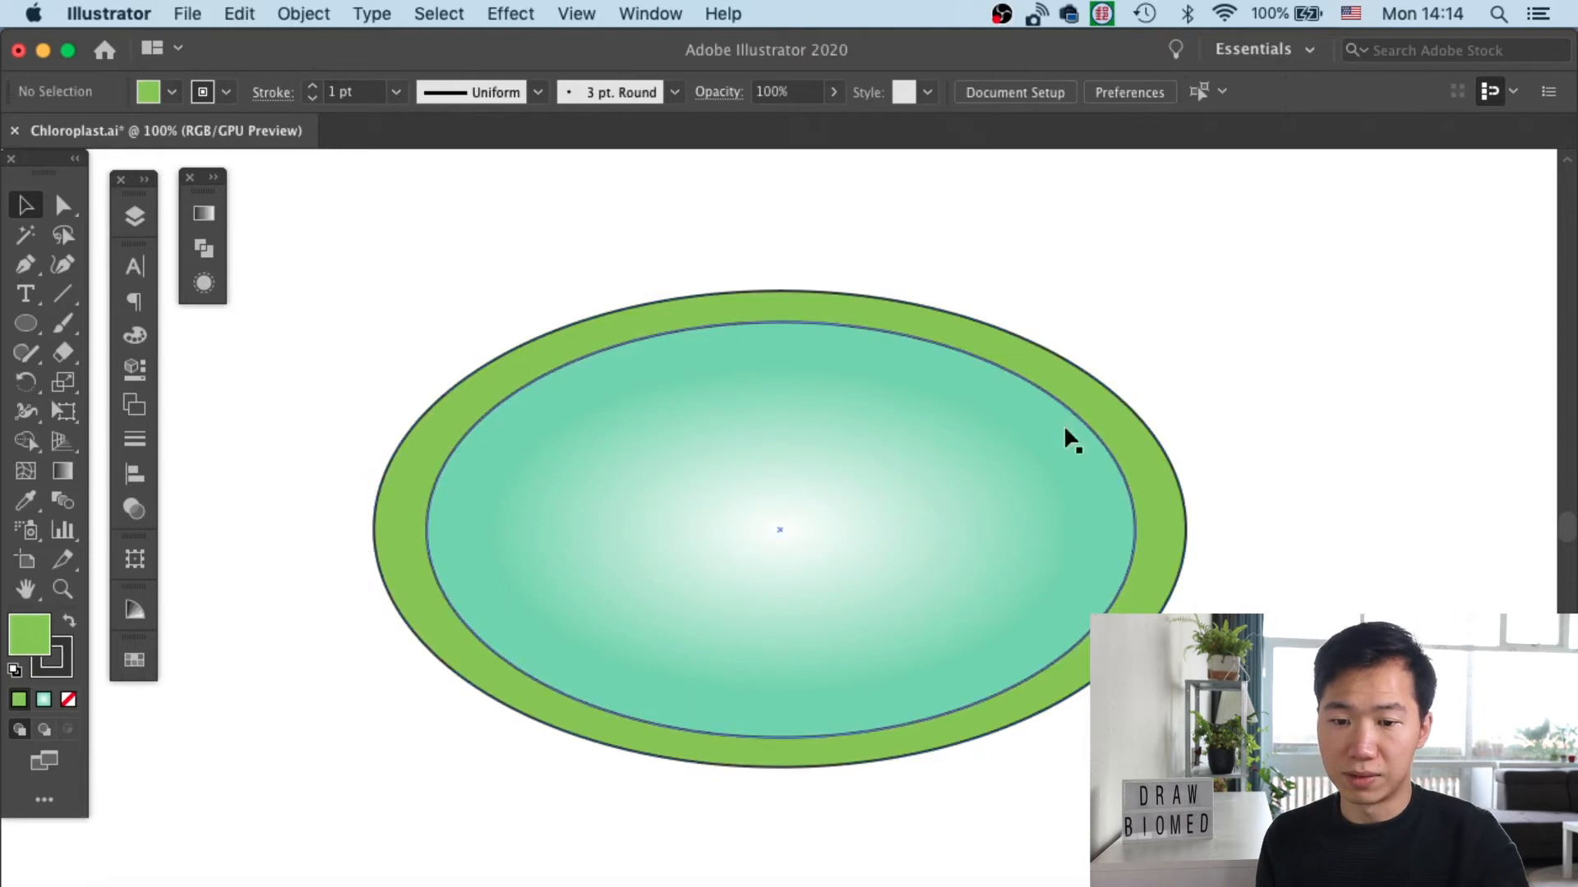
pyautogui.press('super+minus')
pyautogui.press('super+minus')
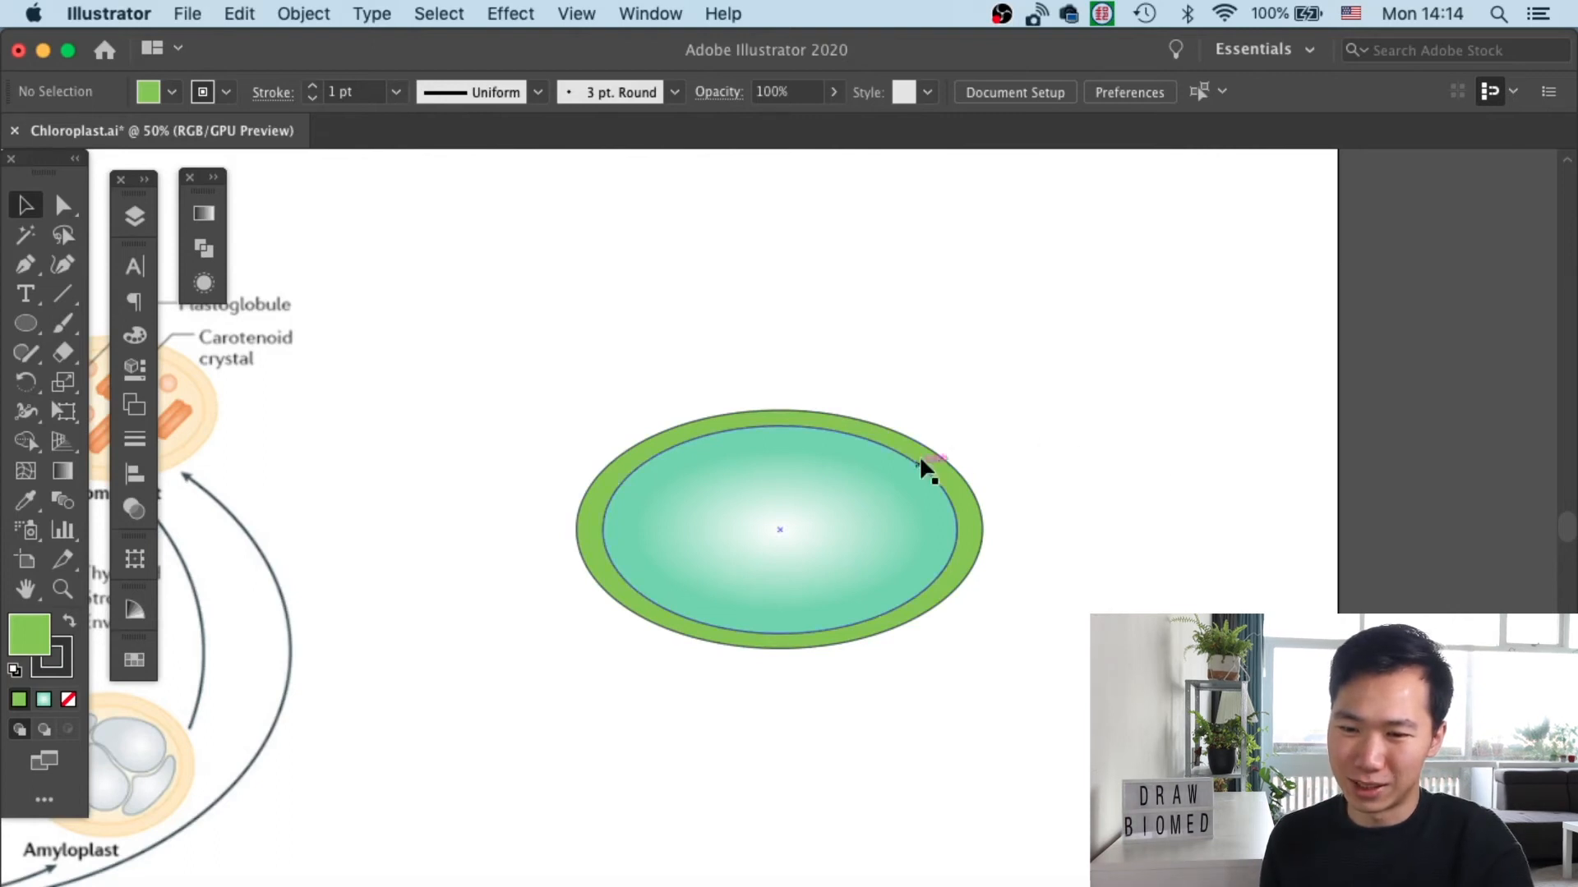
pyautogui.moveTo(932, 460); pyautogui.dragTo(1228, 223)
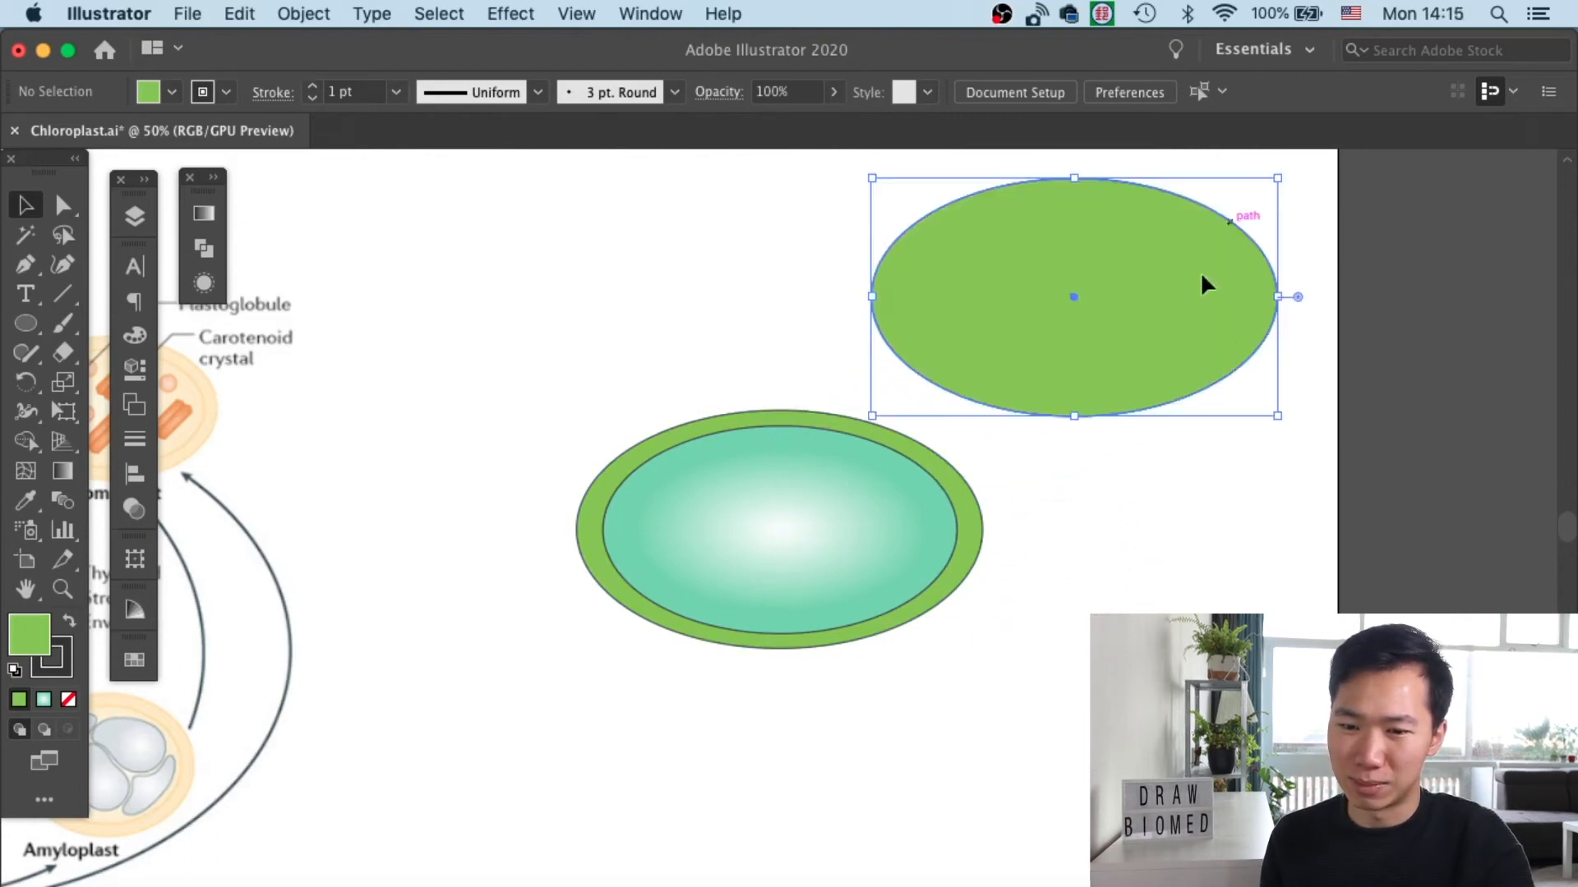
pyautogui.click(769, 309)
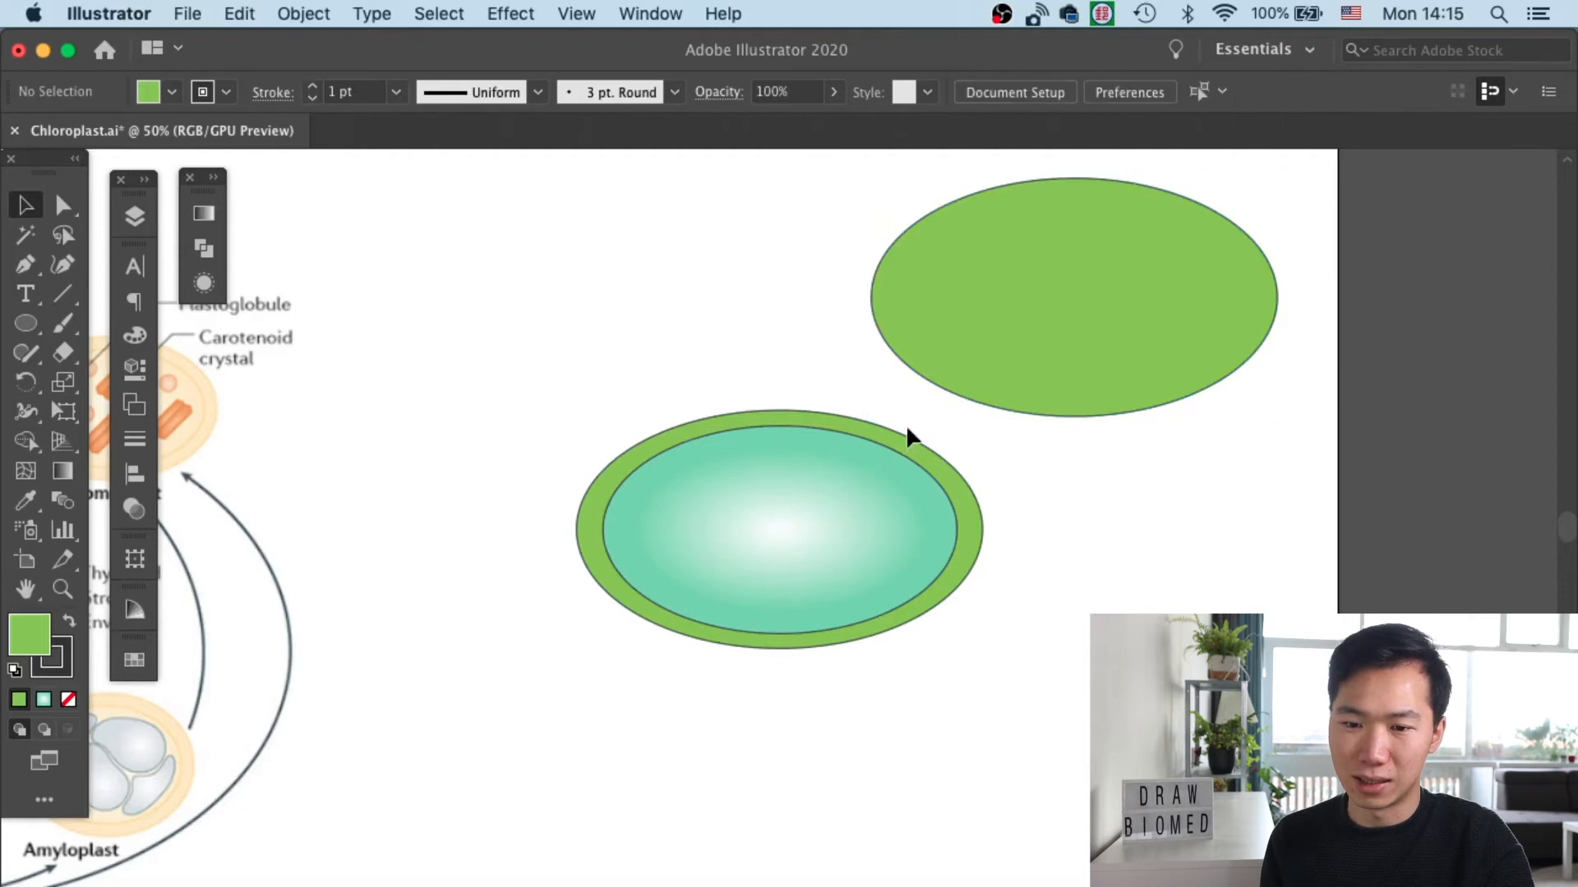
pyautogui.hotkey('ctrl', 'z')
# Step: Duplicate the inner gradient ellipse onto the empty canvas nearby and offset the copy's path by 15 px with miter joins and a limit of 4
pyautogui.click(803, 497)
pyautogui.moveTo(803, 497); pyautogui.dragTo(1057, 264)
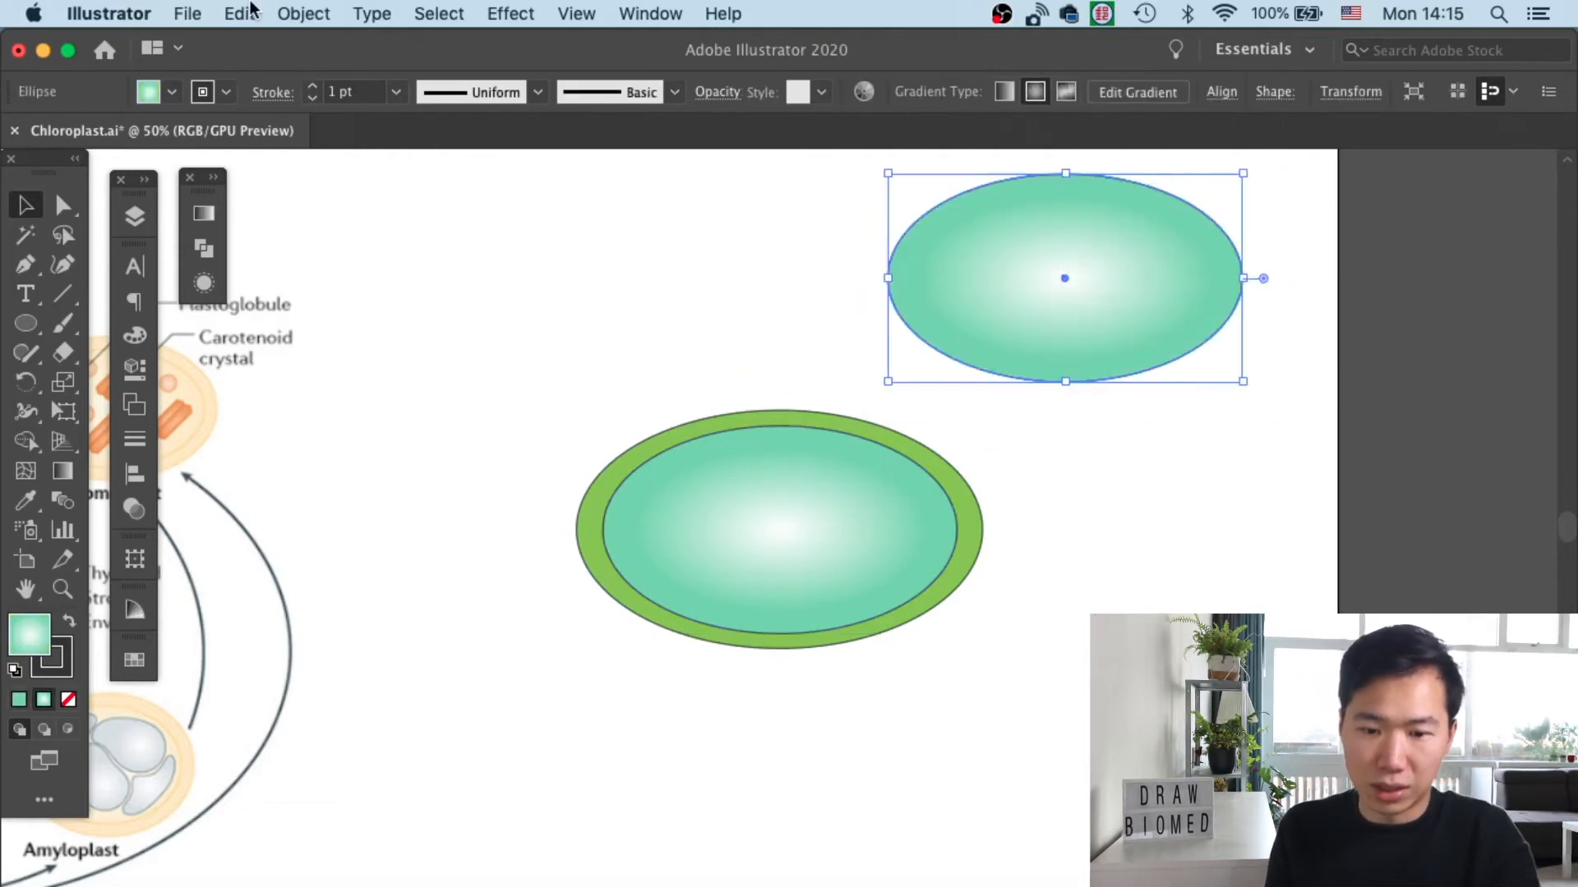
pyautogui.click(295, 12)
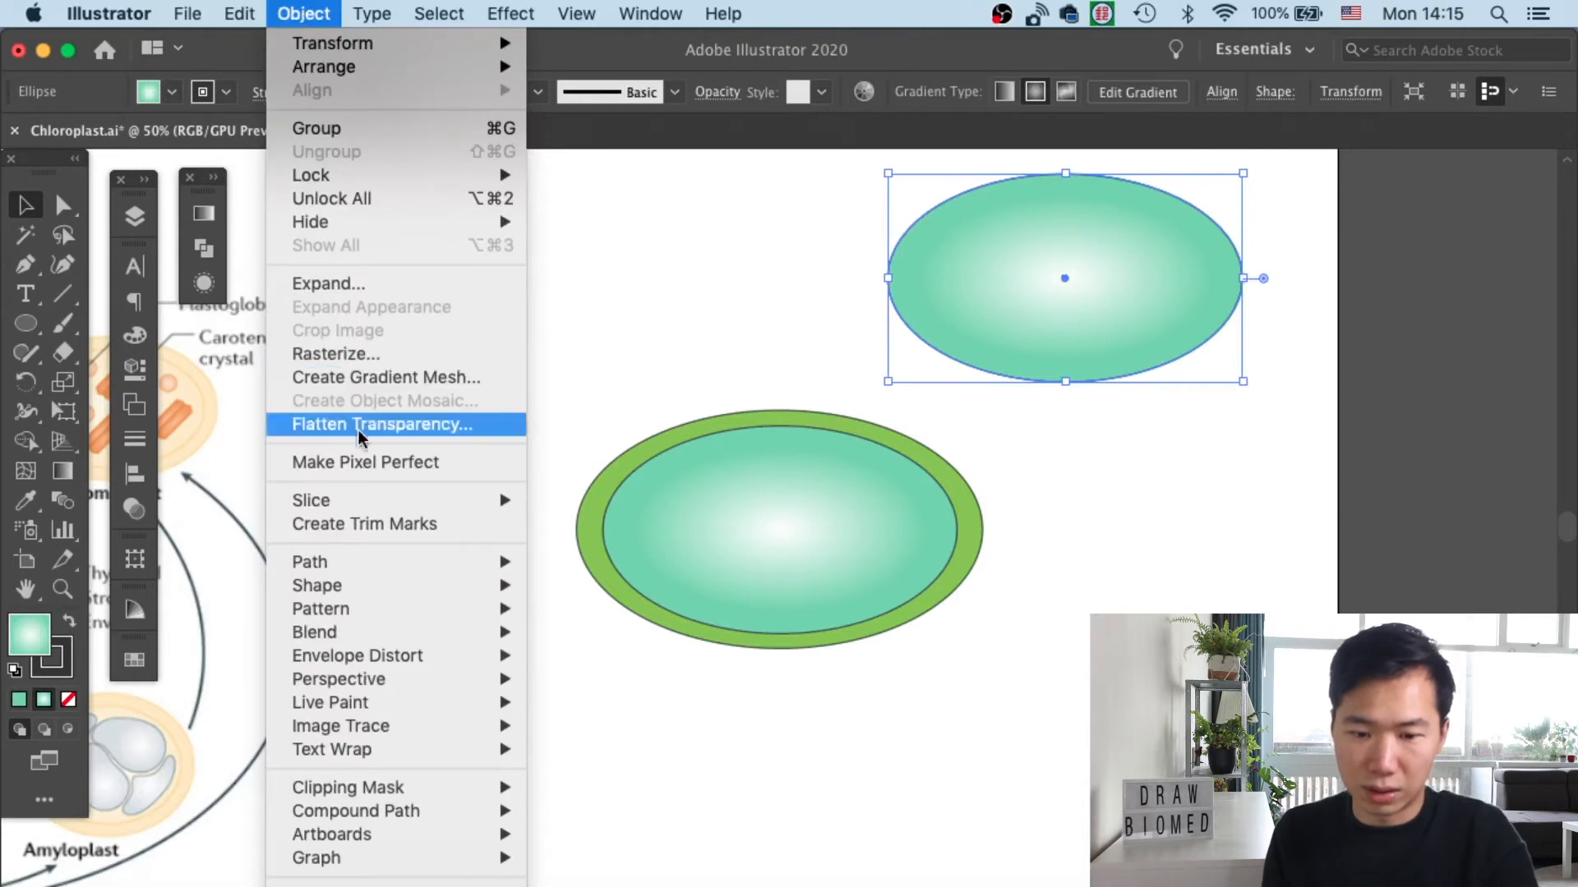
pyautogui.moveTo(408, 597)
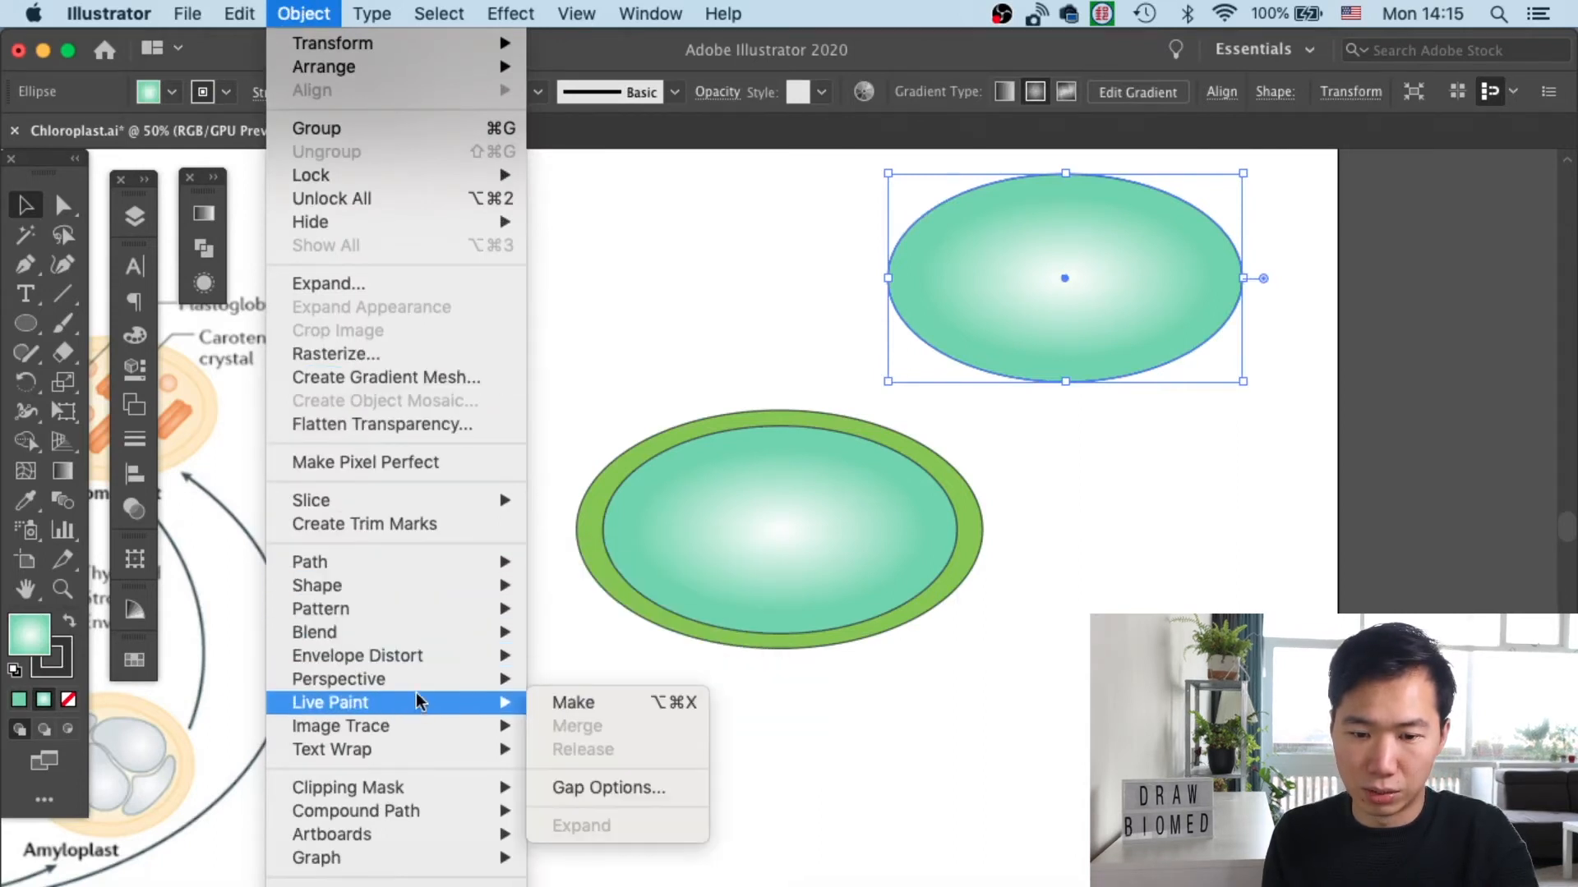
pyautogui.moveTo(421, 677)
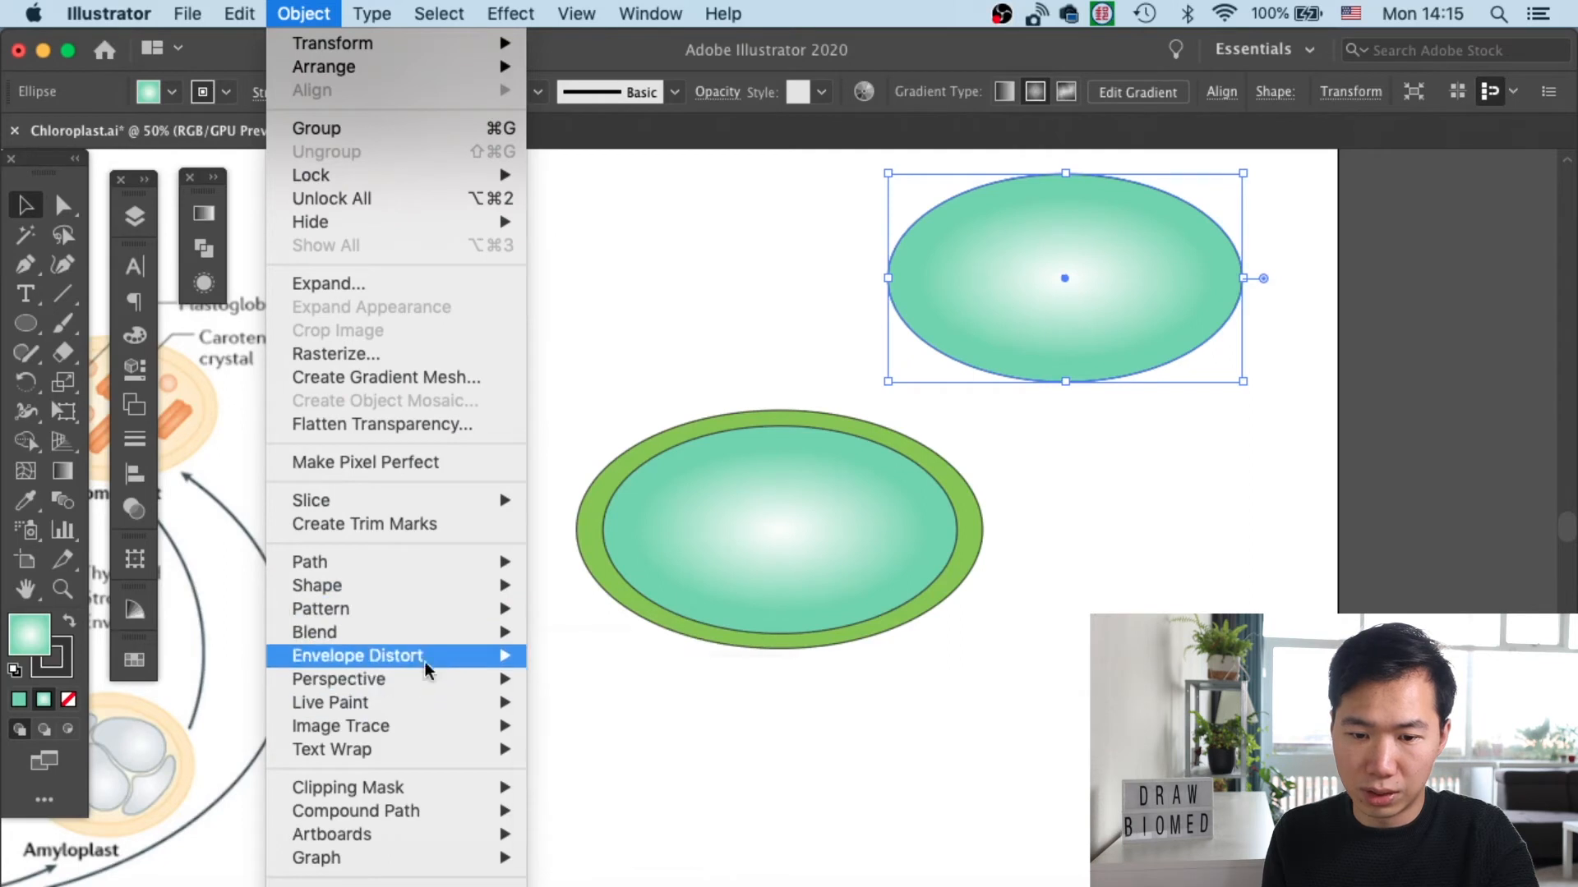
pyautogui.moveTo(455, 567)
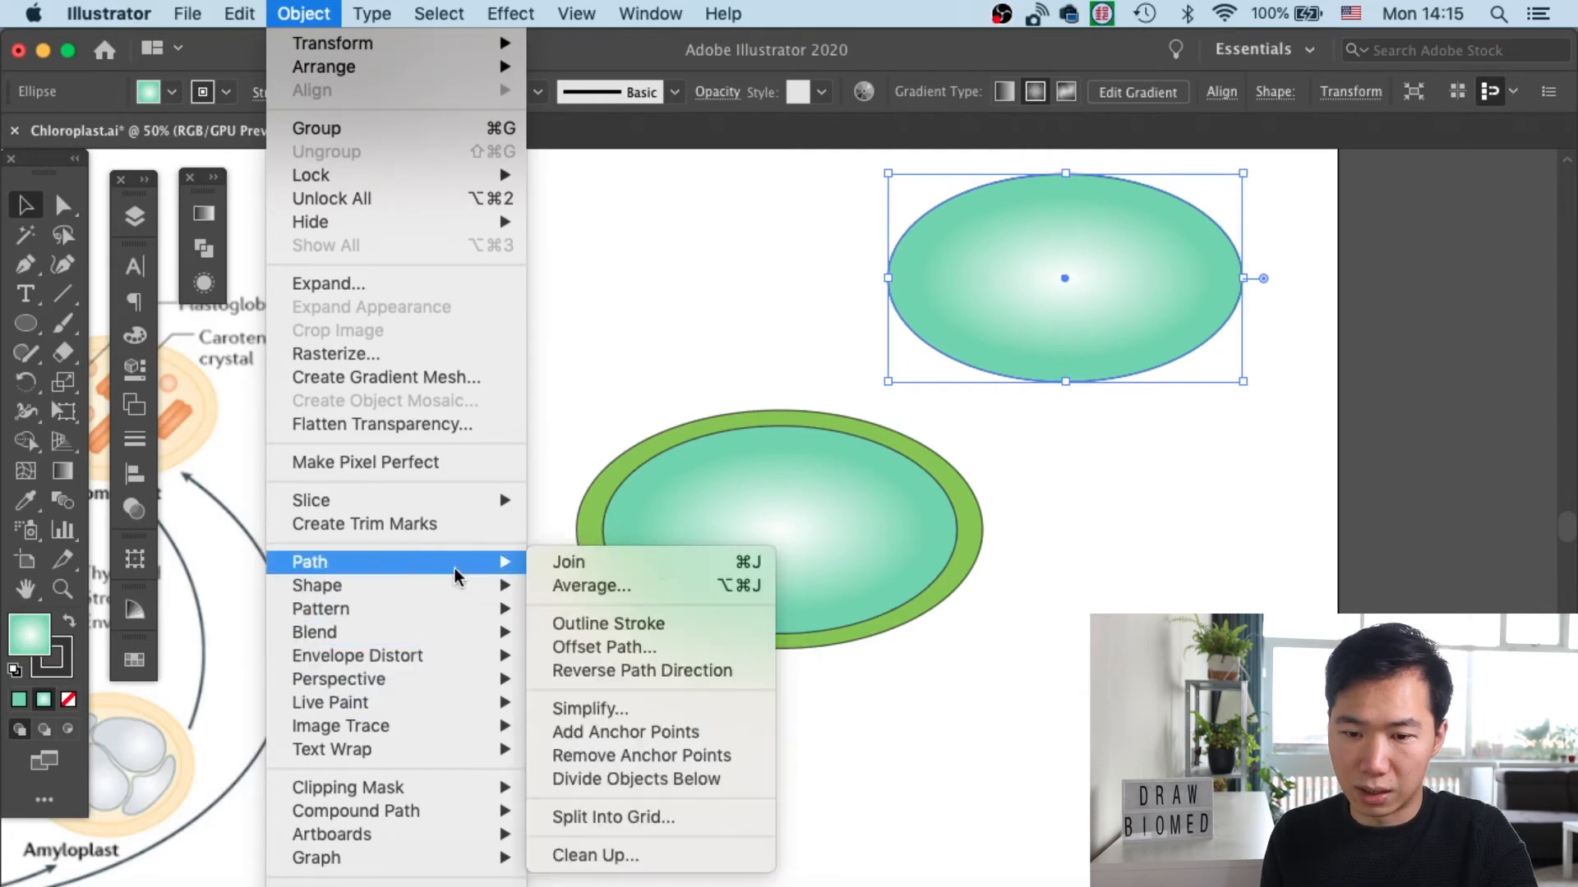
pyautogui.click(703, 646)
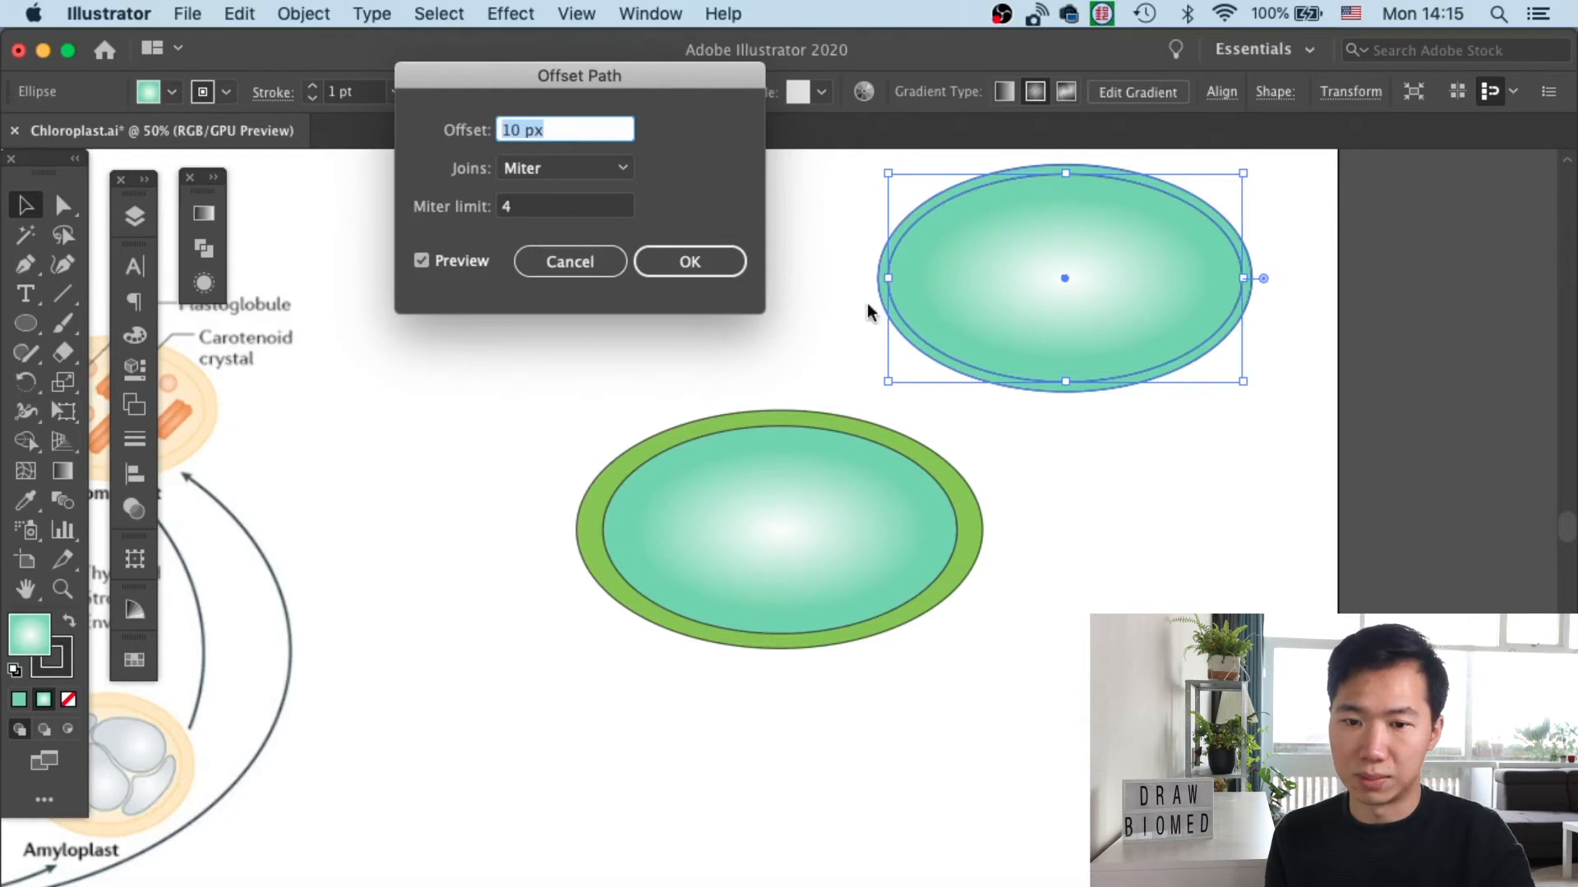
pyautogui.press('Tab')
pyautogui.write('6')
pyautogui.press('BackSpace')
pyautogui.write('4')
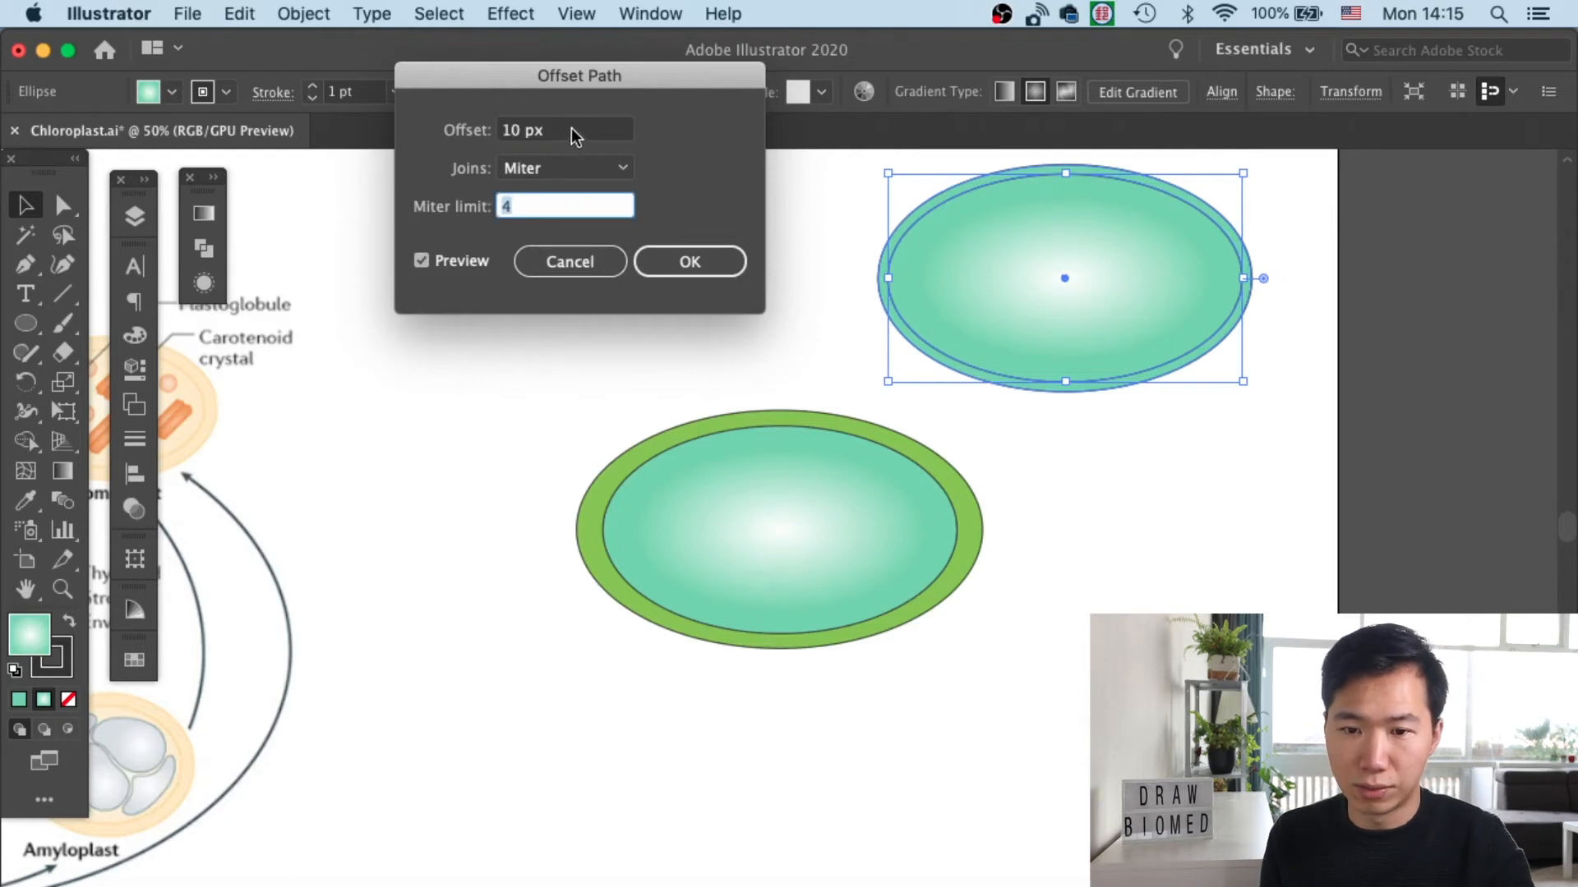
pyautogui.click(567, 129)
pyautogui.moveTo(559, 126); pyautogui.dragTo(485, 87)
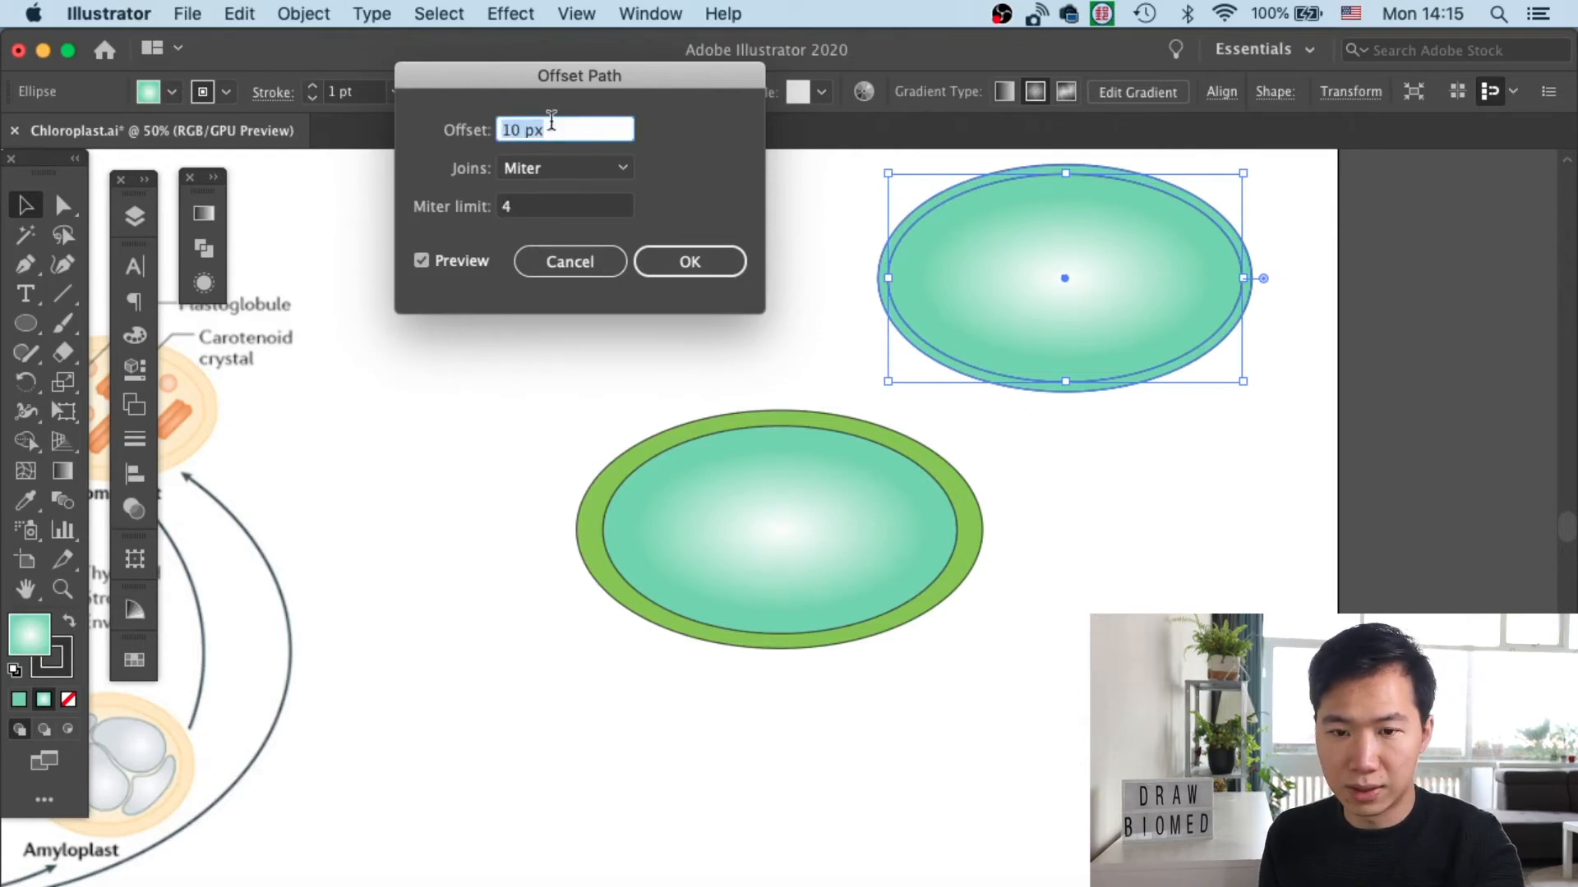
pyautogui.write('15')
pyautogui.press('Return')
# Step: Move the offset ellipse and its smaller source ellipse across the canvas and centre the smaller one on the larger one
pyautogui.moveTo(1233, 228); pyautogui.dragTo(781, 233)
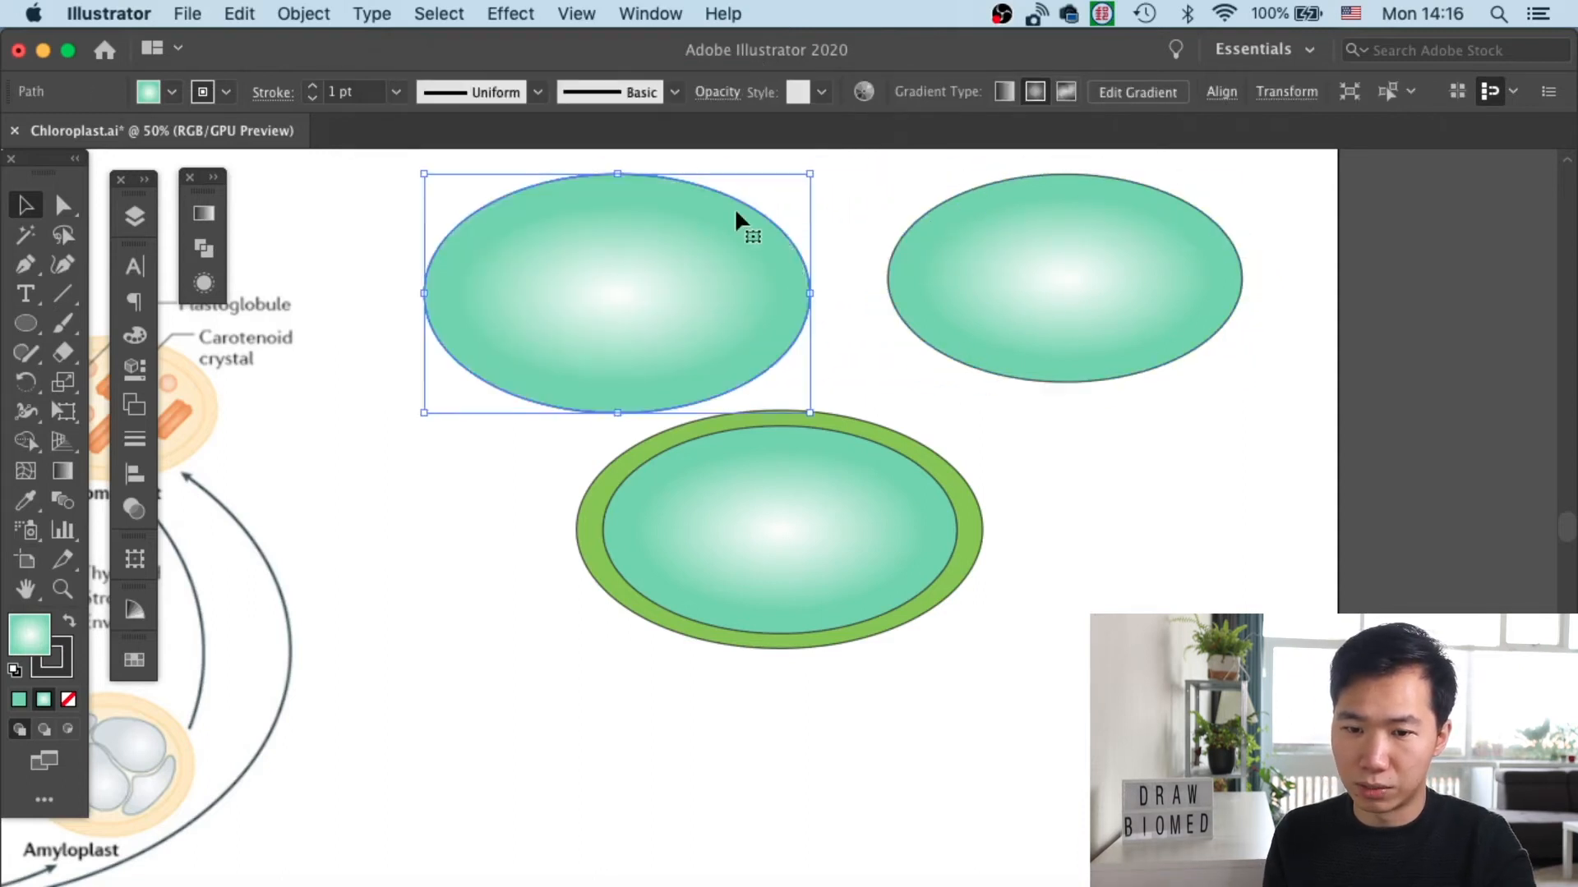
pyautogui.moveTo(632, 281); pyautogui.dragTo(660, 237)
pyautogui.moveTo(1097, 279); pyautogui.dragTo(642, 274)
pyautogui.click(968, 257)
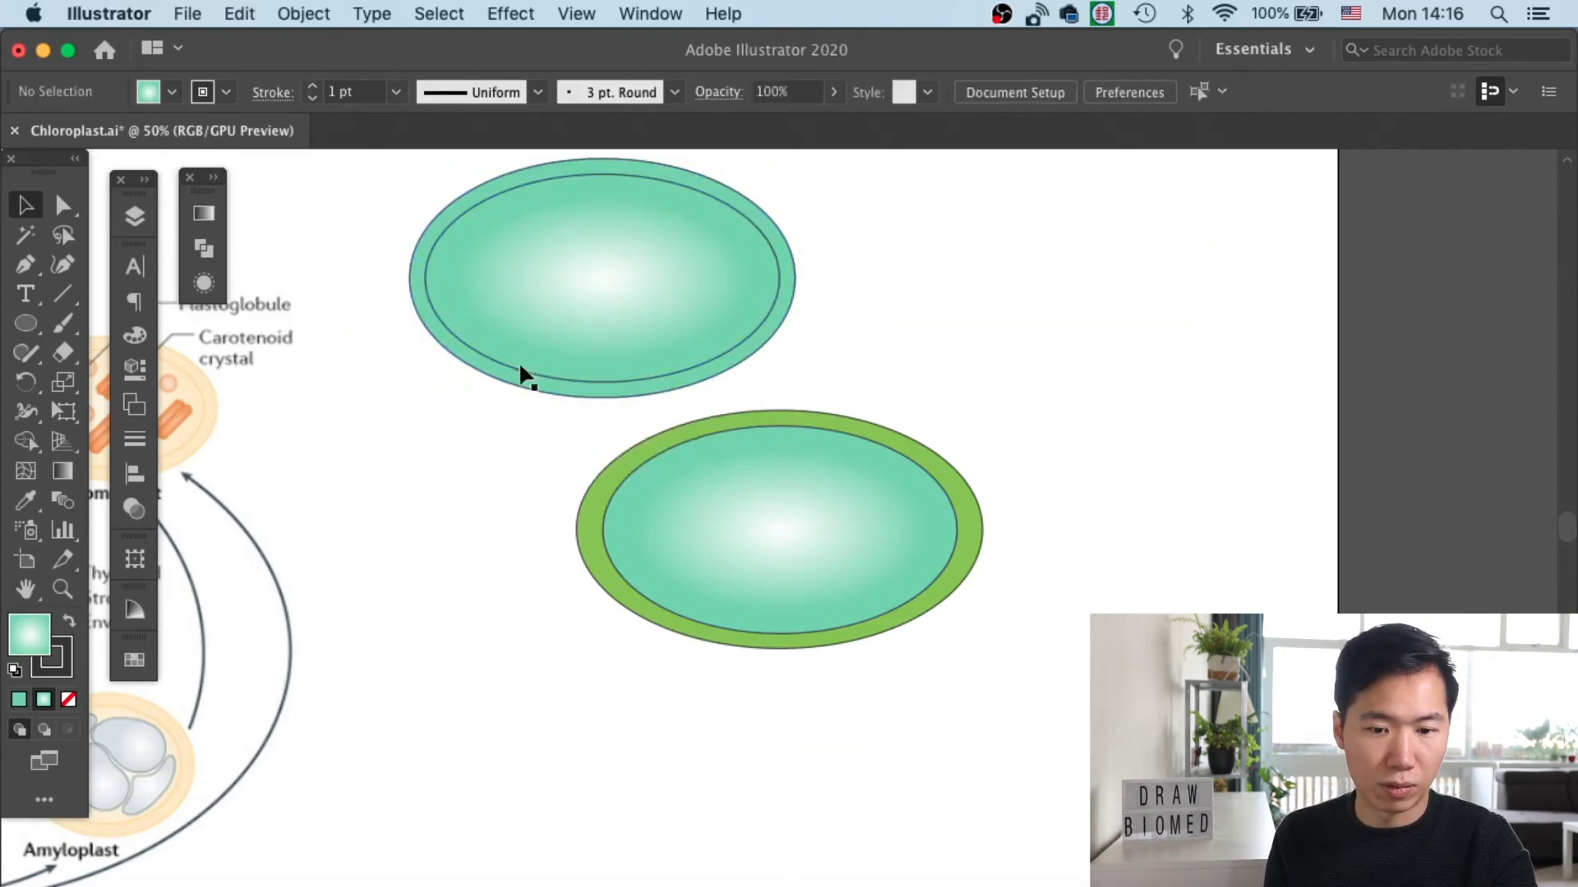
# Step: Fill the outer offset ellipse with the light green swatch, lightened to a pale green tint from its color guide
pyautogui.click(740, 201)
pyautogui.click(131, 660)
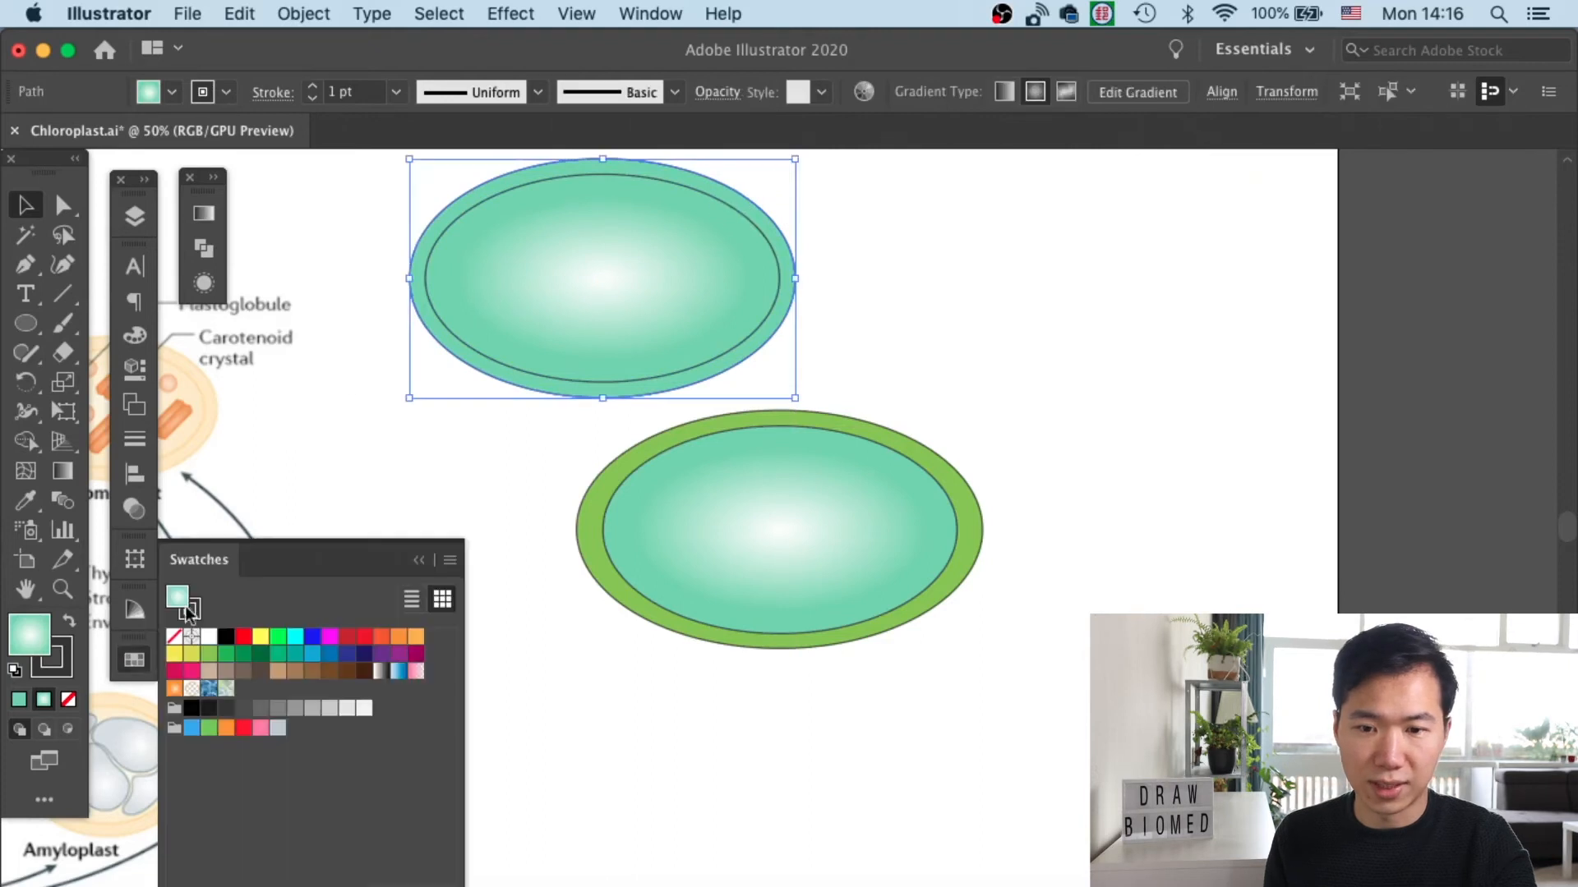
pyautogui.click(208, 654)
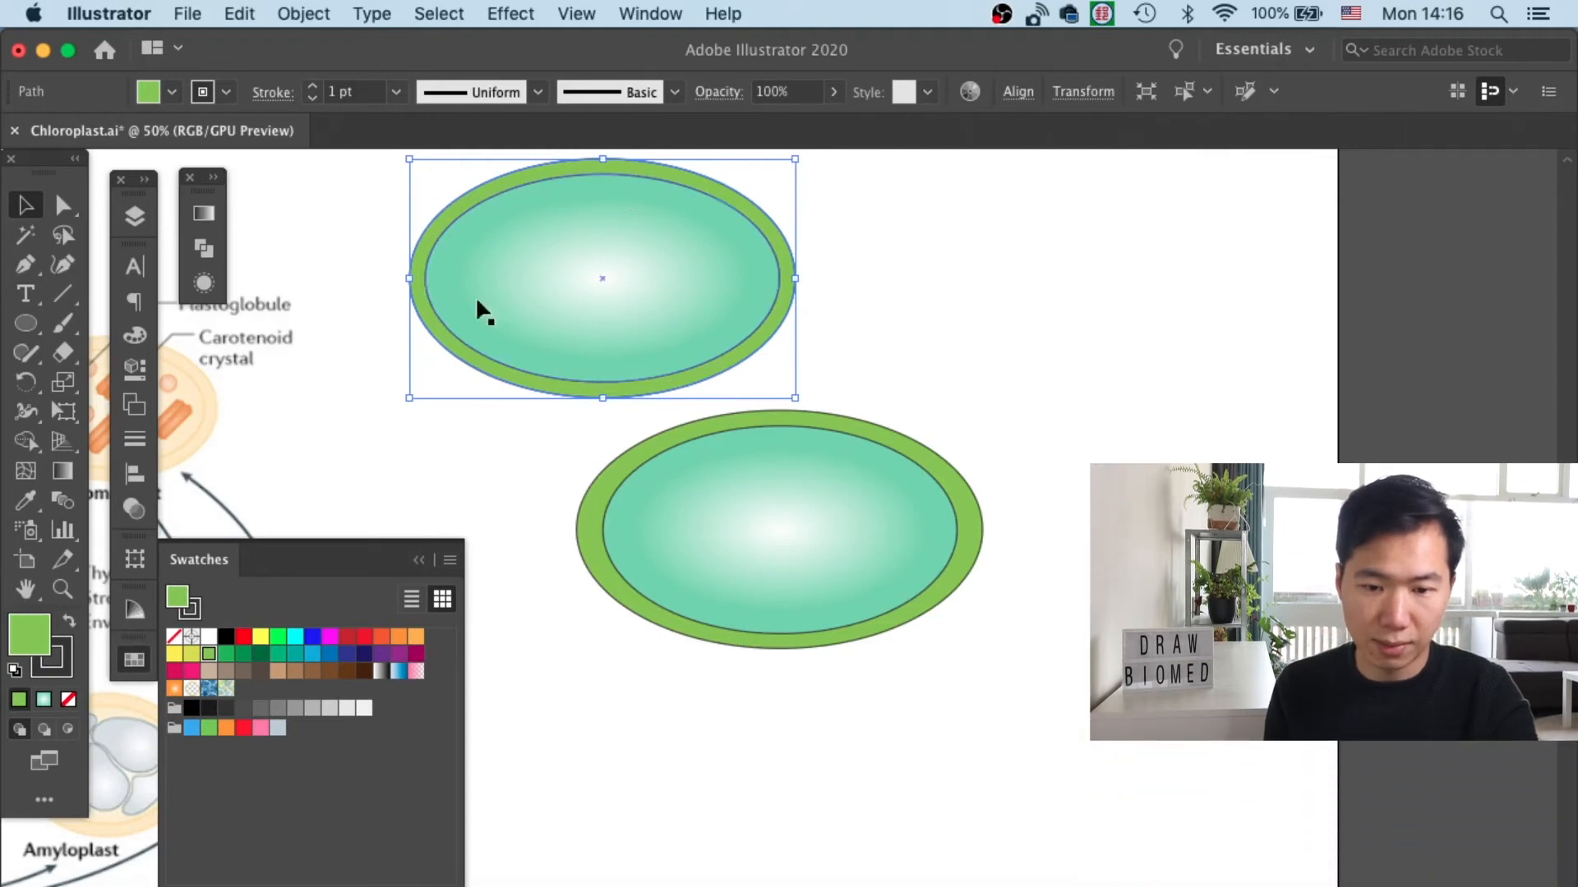
pyautogui.click(135, 609)
pyautogui.click(369, 694)
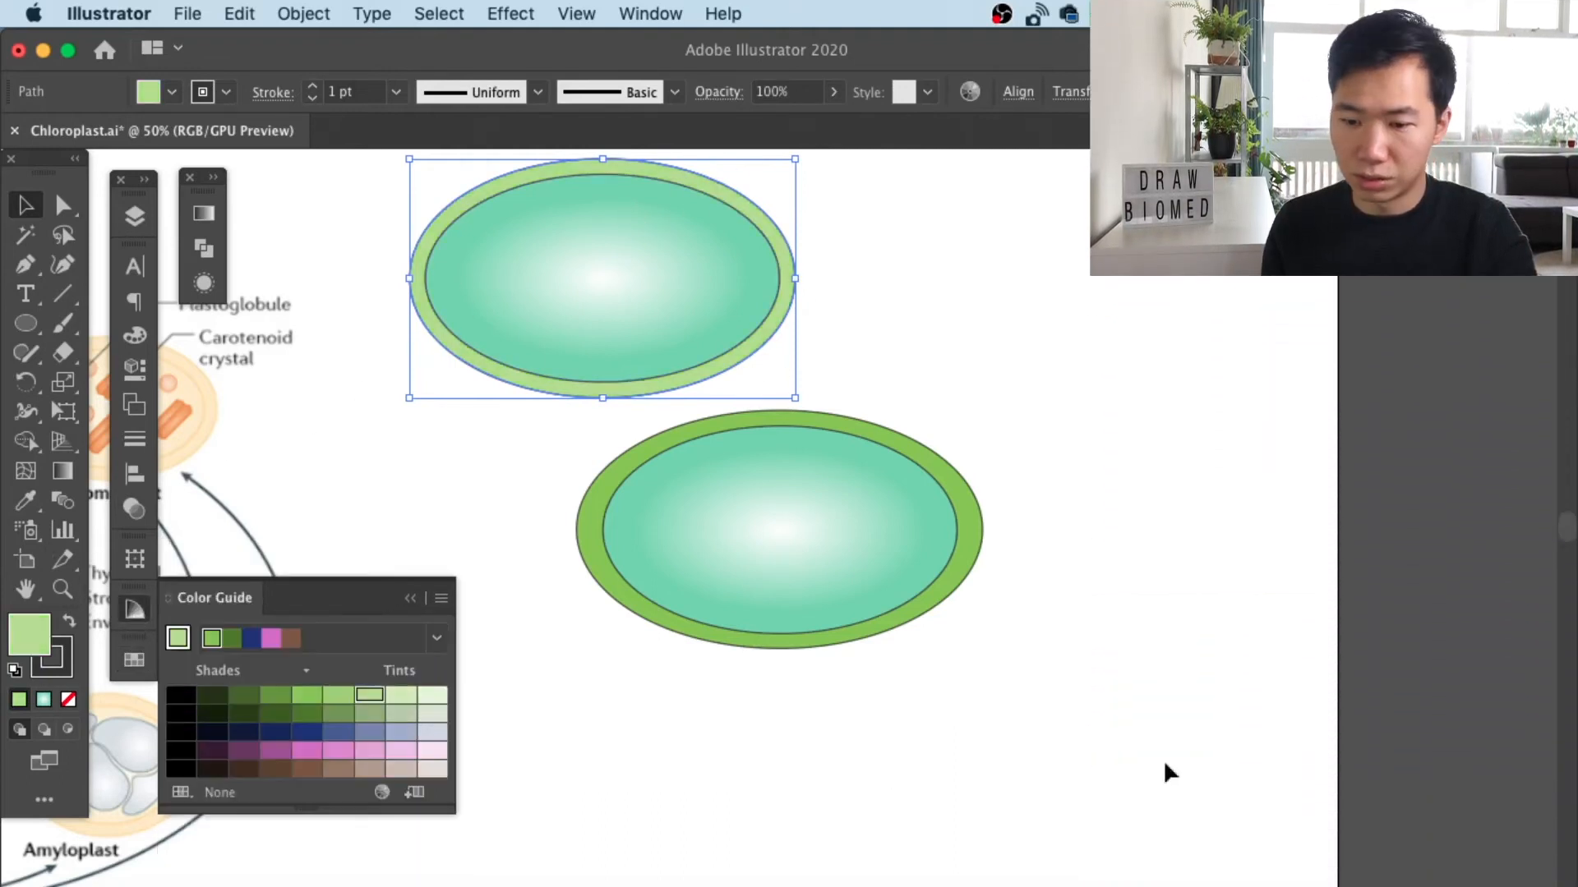
pyautogui.moveTo(1058, 886); pyautogui.dragTo(1049, 886)
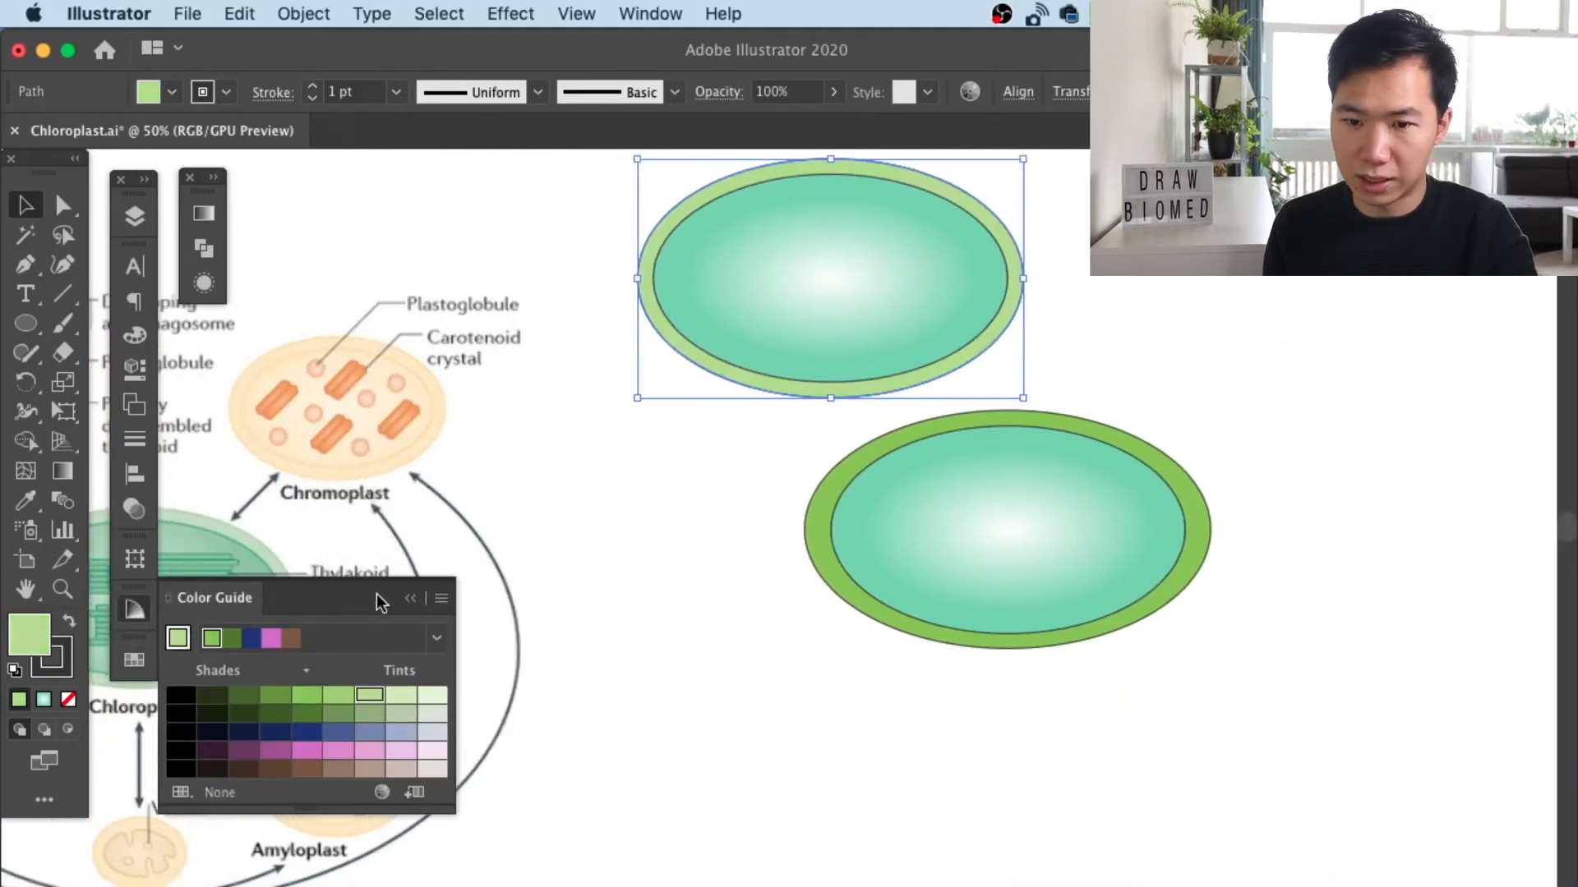
pyautogui.click(400, 696)
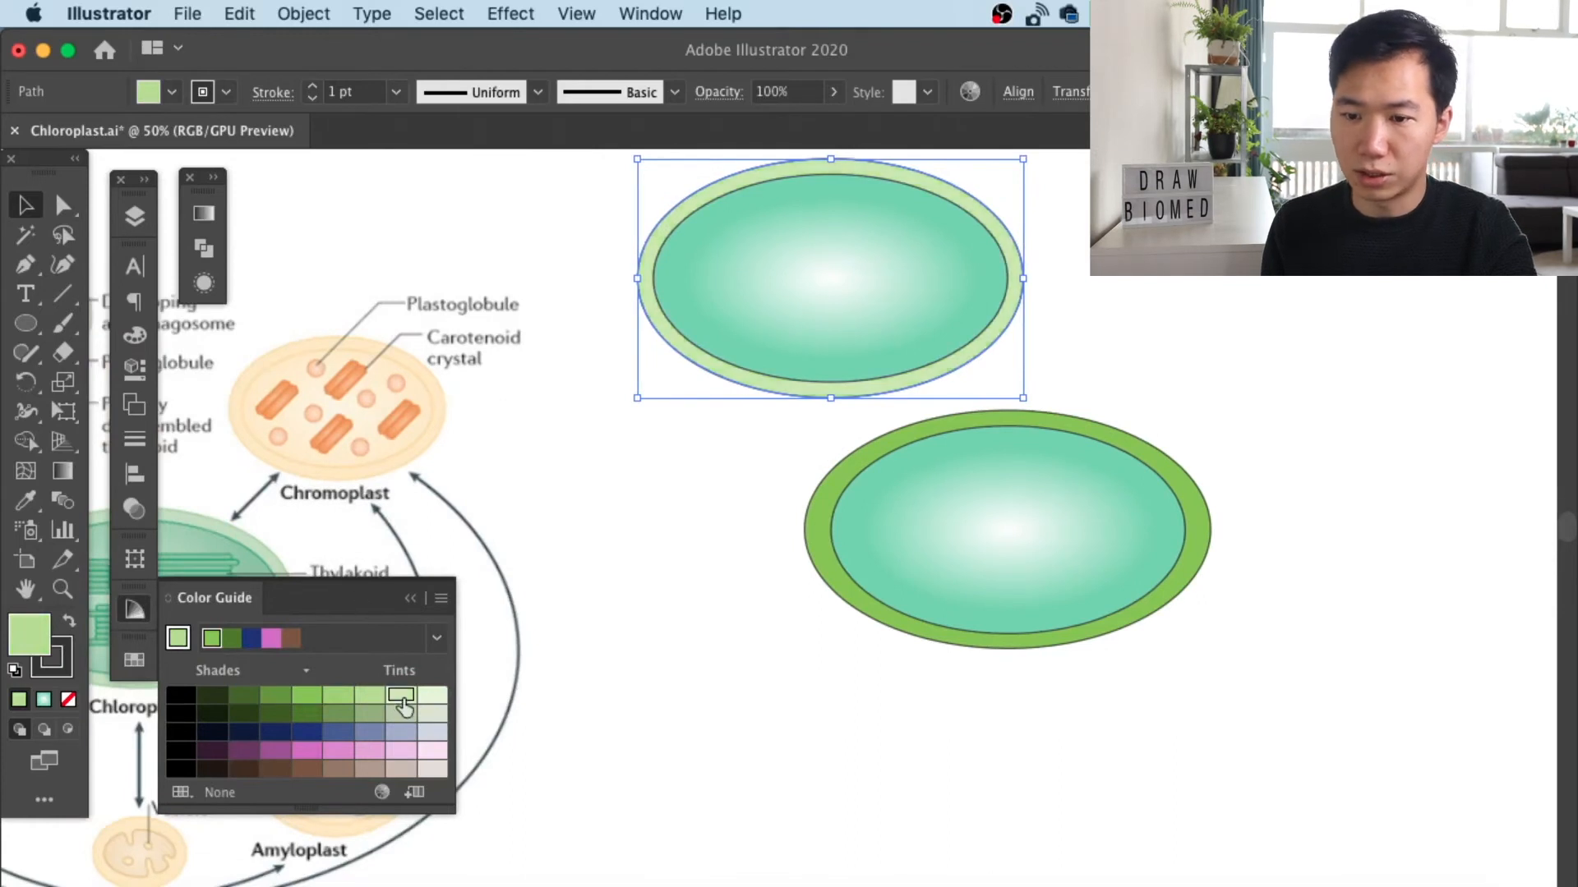
pyautogui.click(1197, 352)
# Step: Delete the older bright-green-bordered ellipse pair and place the pale-bordered pair, slightly reduced, near its spot beside the reference diagram
pyautogui.moveTo(1239, 431); pyautogui.dragTo(1021, 639)
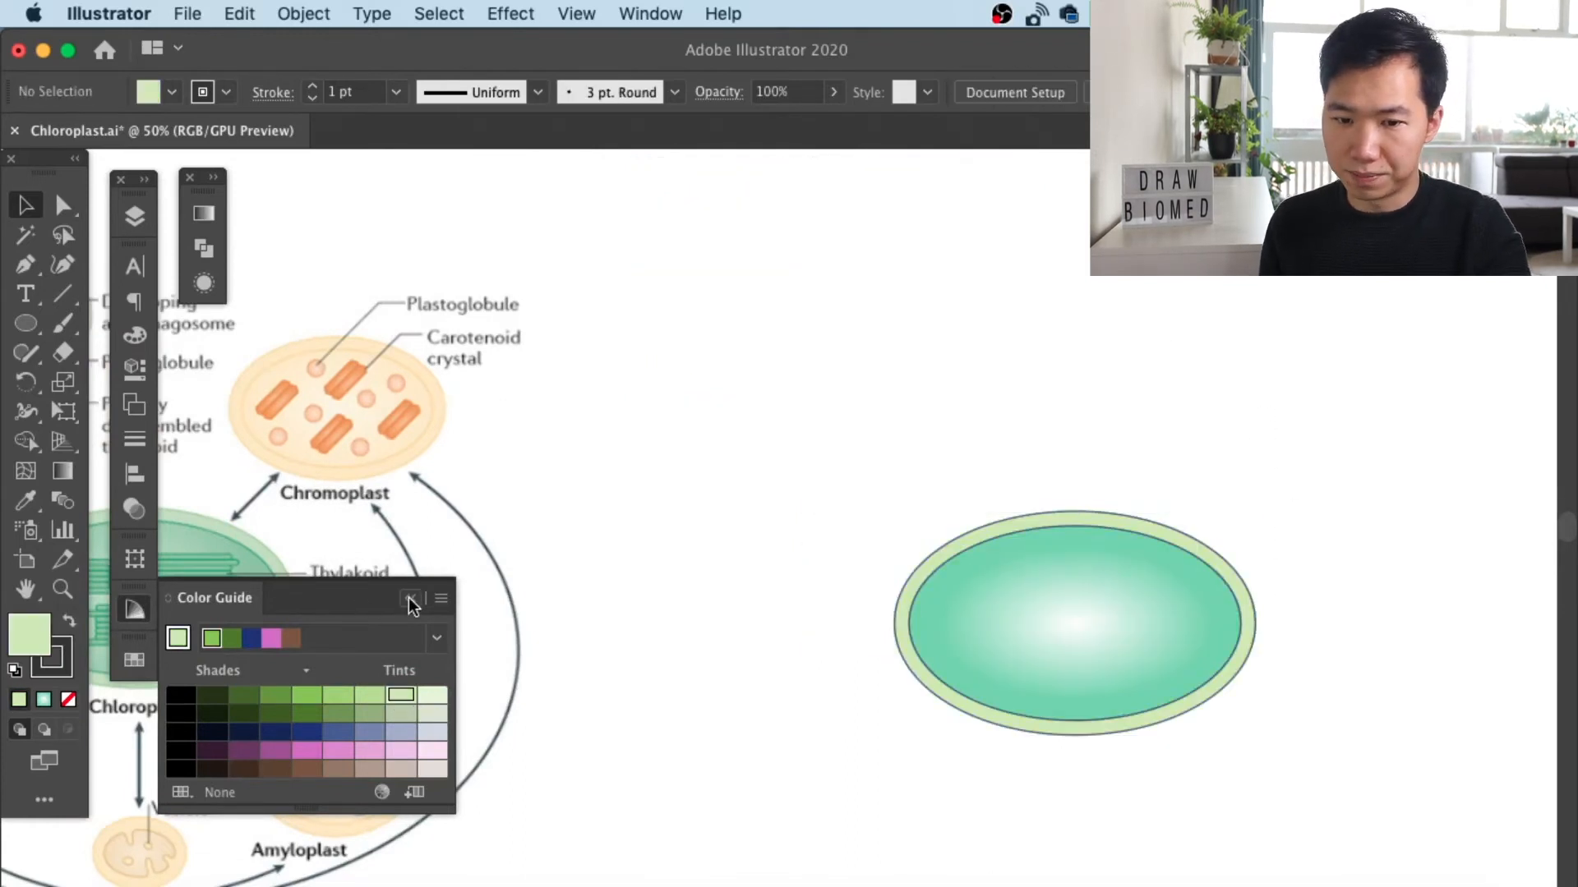
pyautogui.click(411, 605)
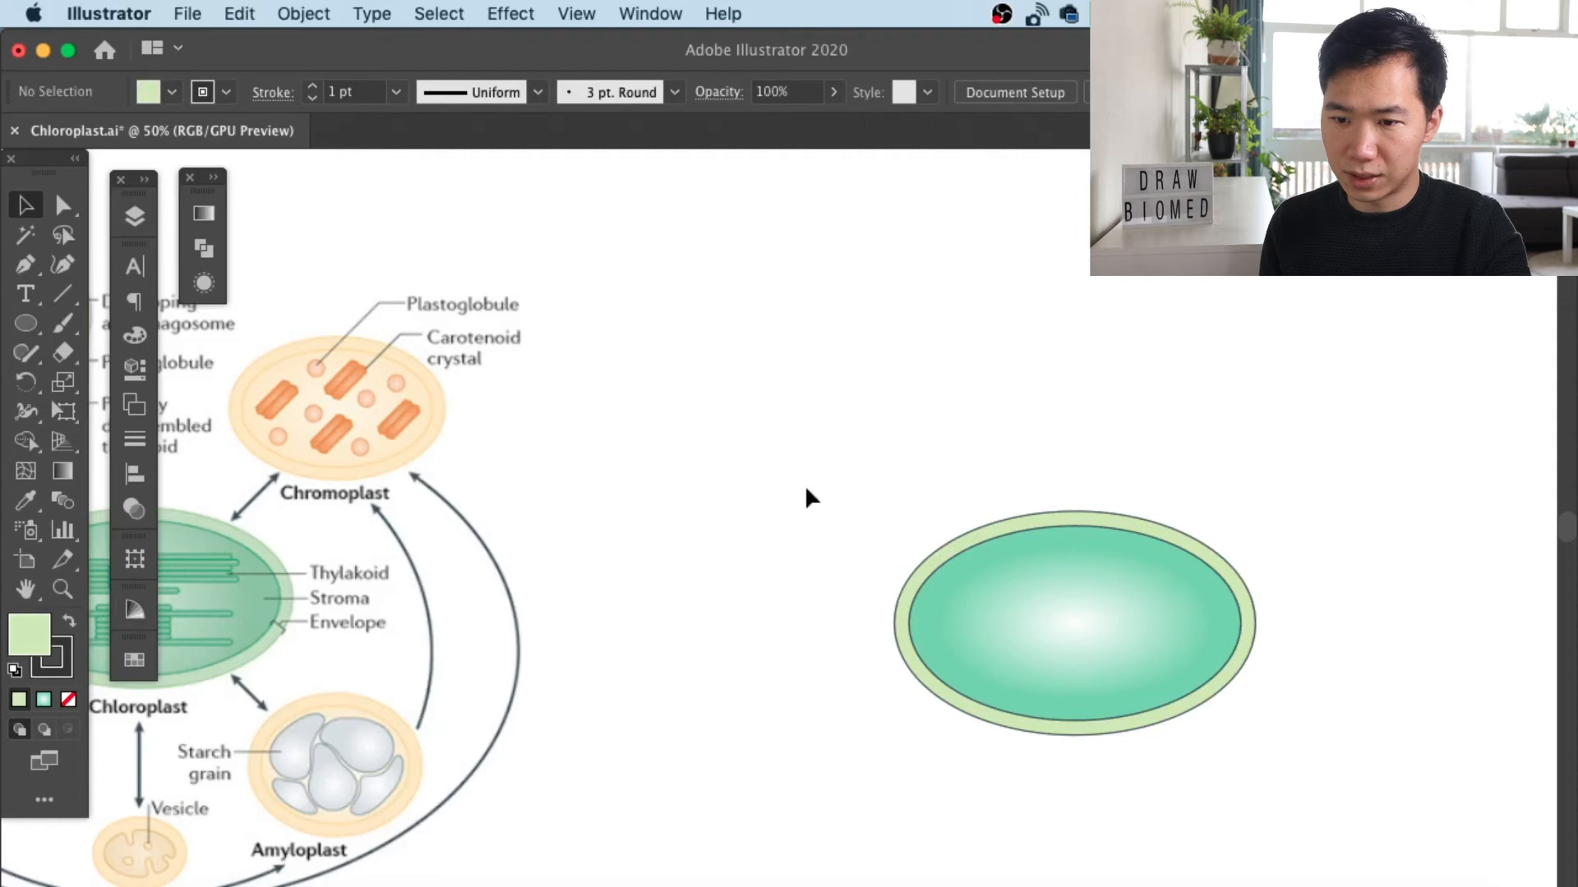
pyautogui.moveTo(888, 466); pyautogui.dragTo(1101, 419)
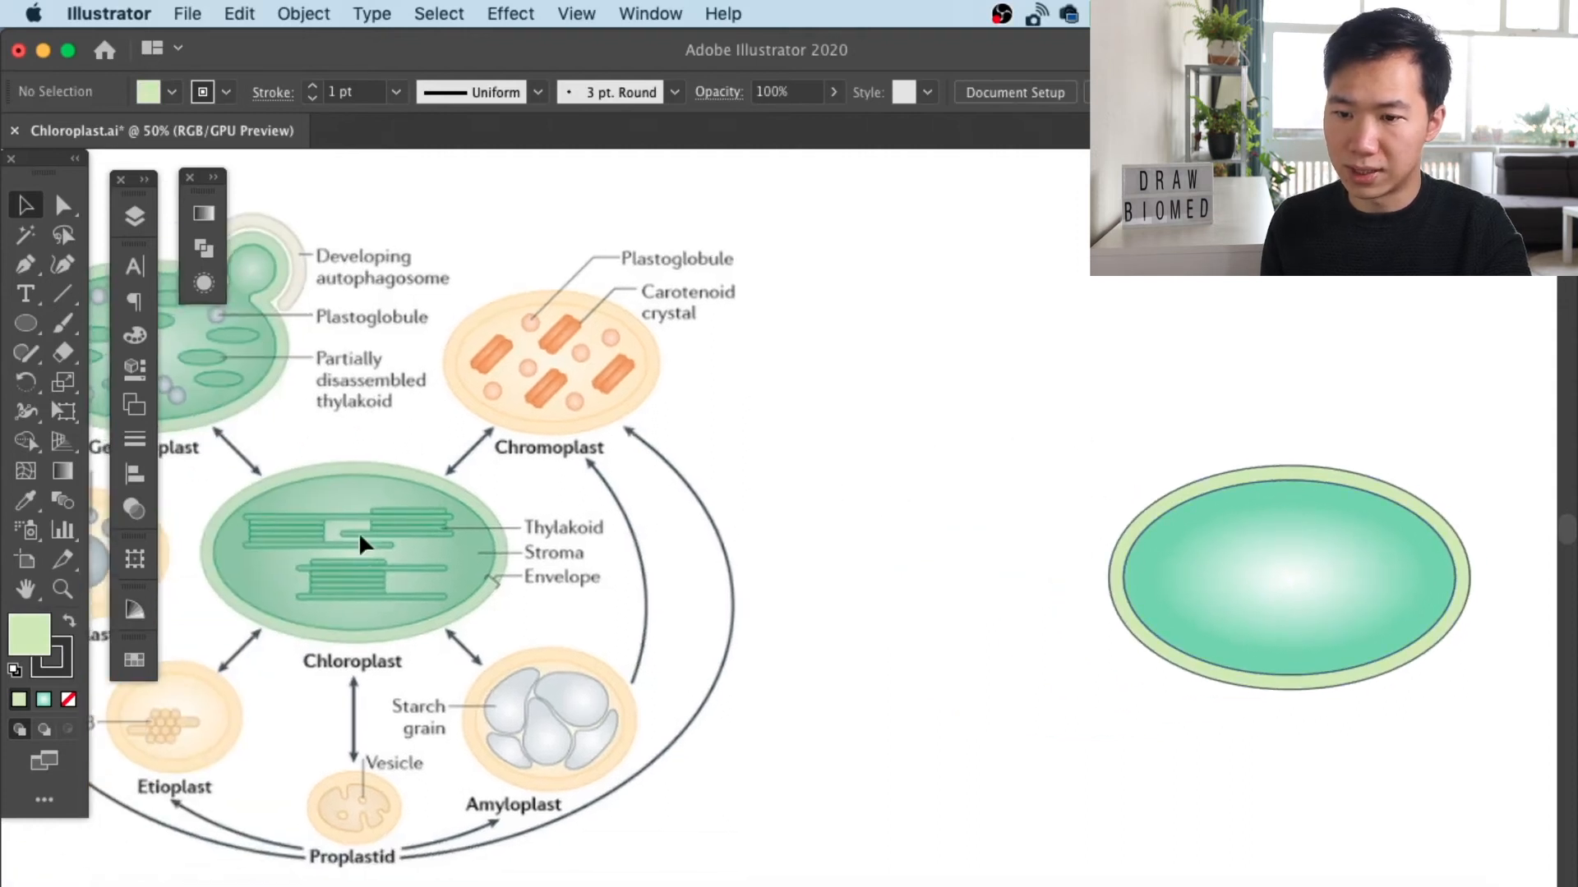
# Step: Give the inner gradient ellipse a medium green outline from the swatches
pyautogui.click(1288, 565)
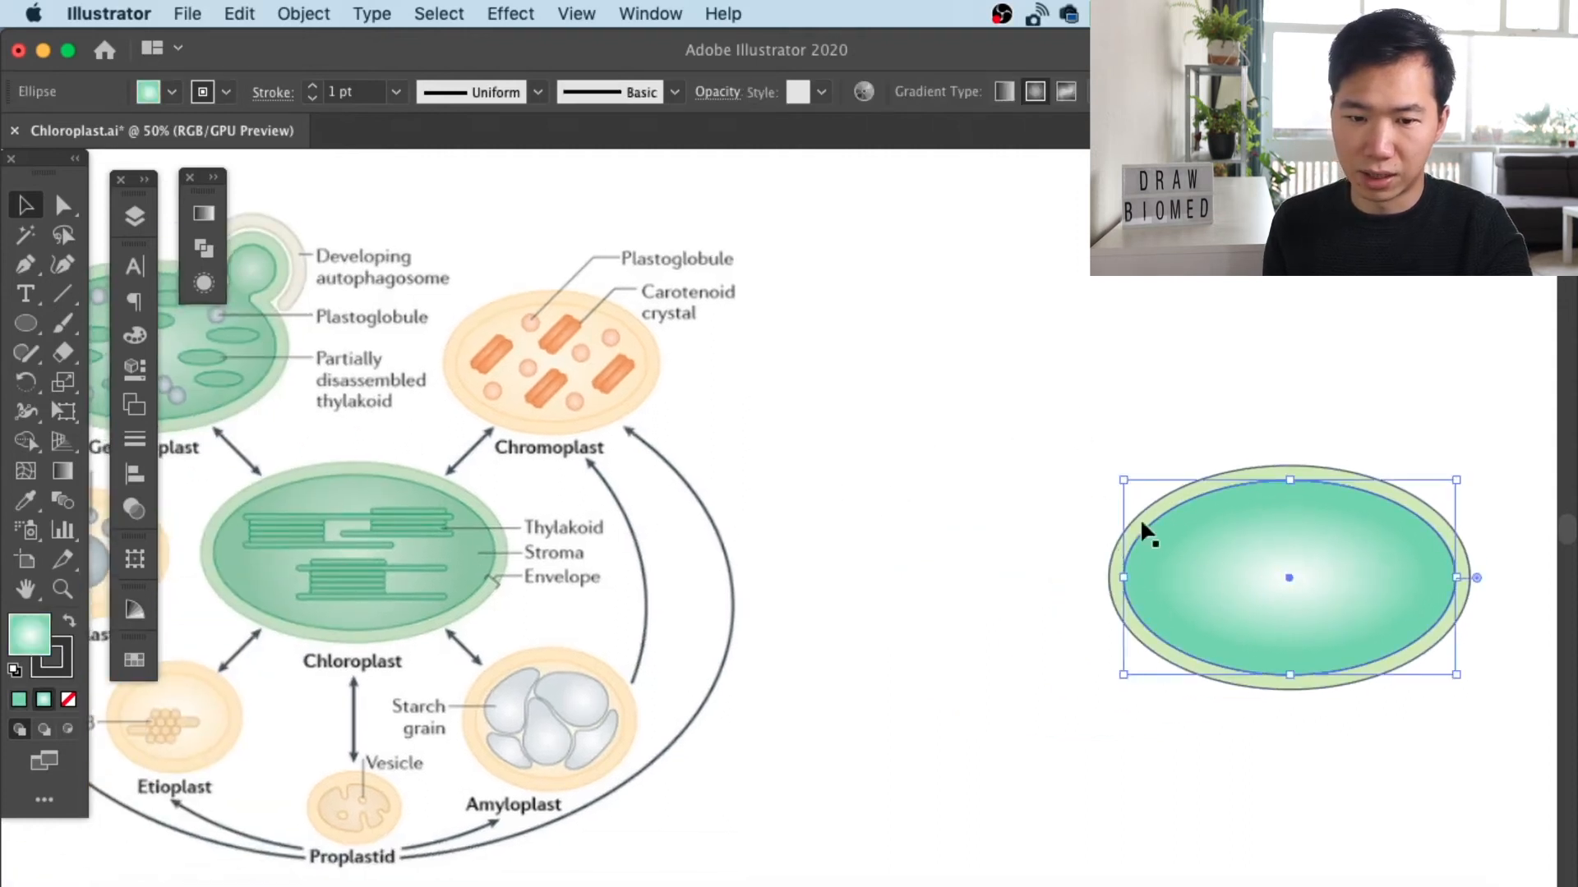
pyautogui.click(127, 665)
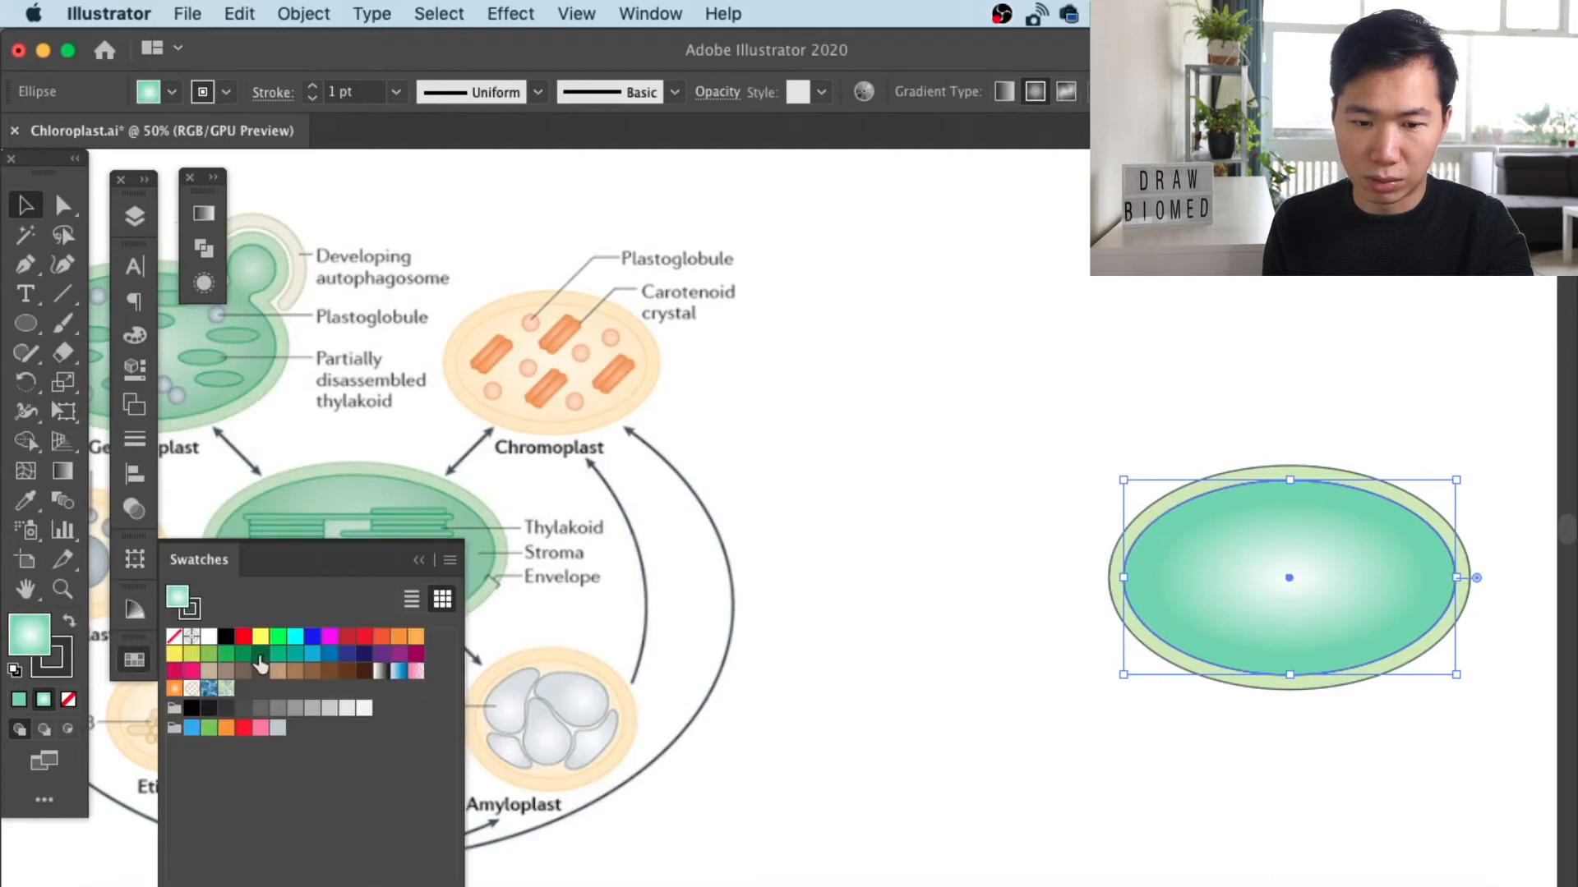
pyautogui.click(70, 649)
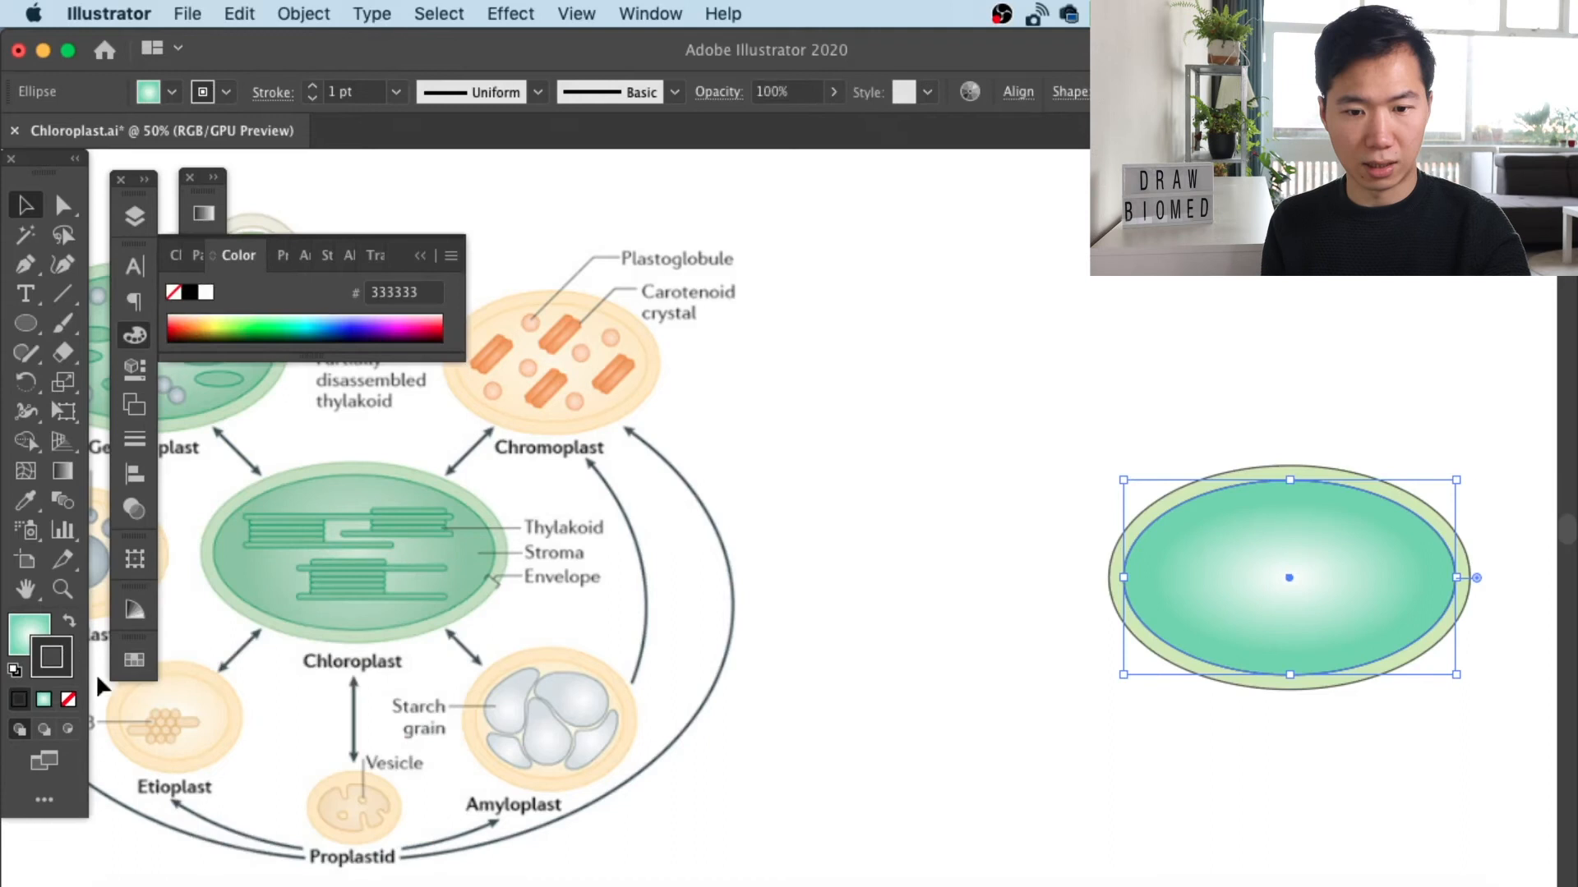
pyautogui.click(134, 662)
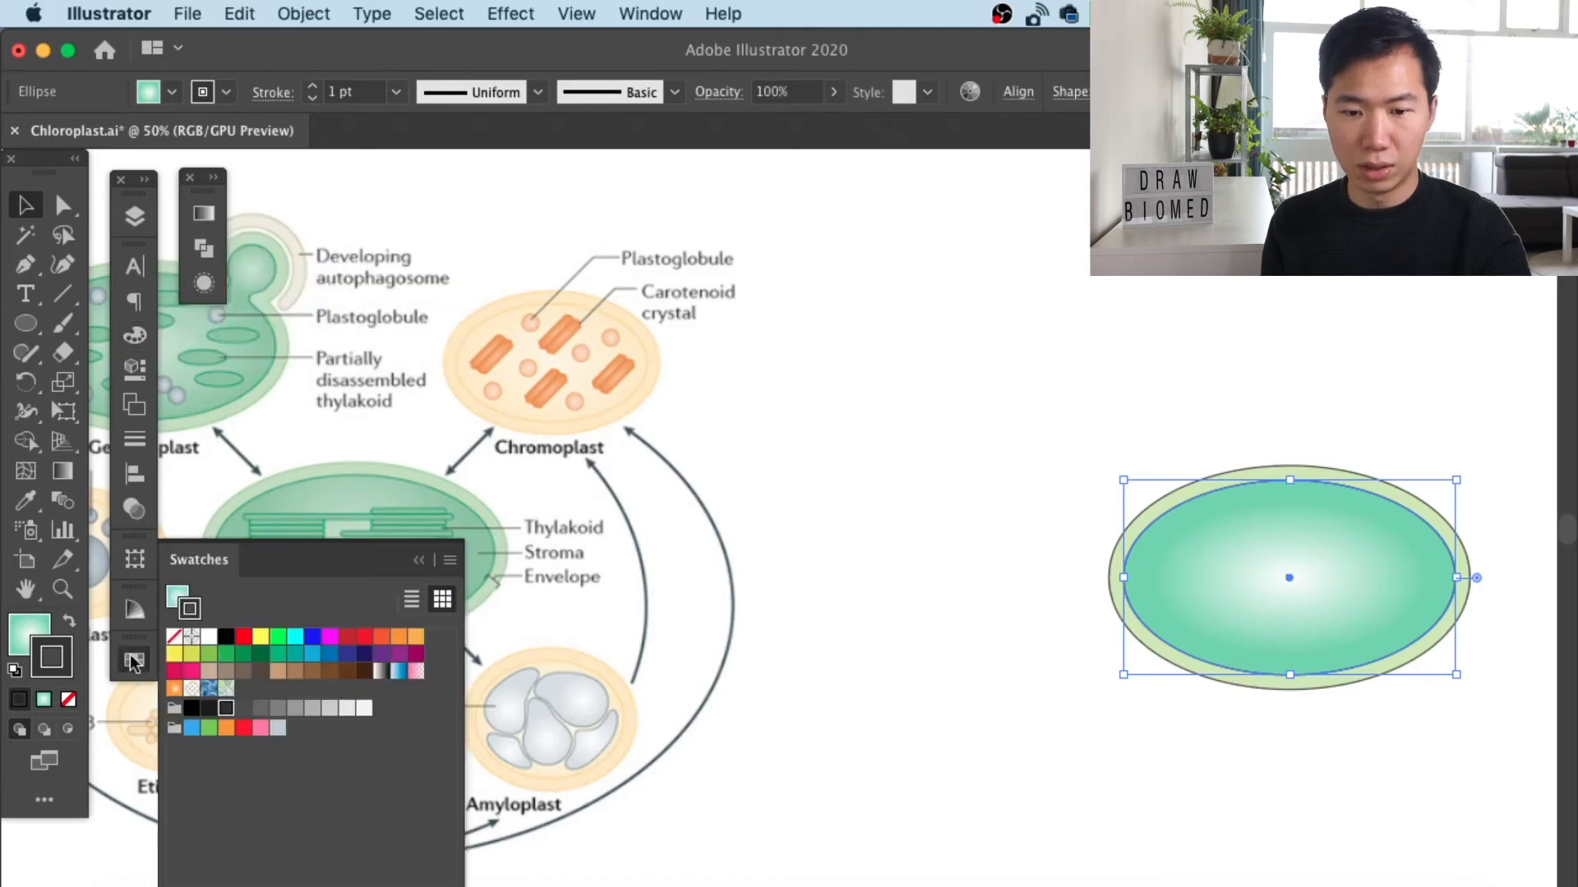
pyautogui.click(278, 655)
pyautogui.click(1239, 433)
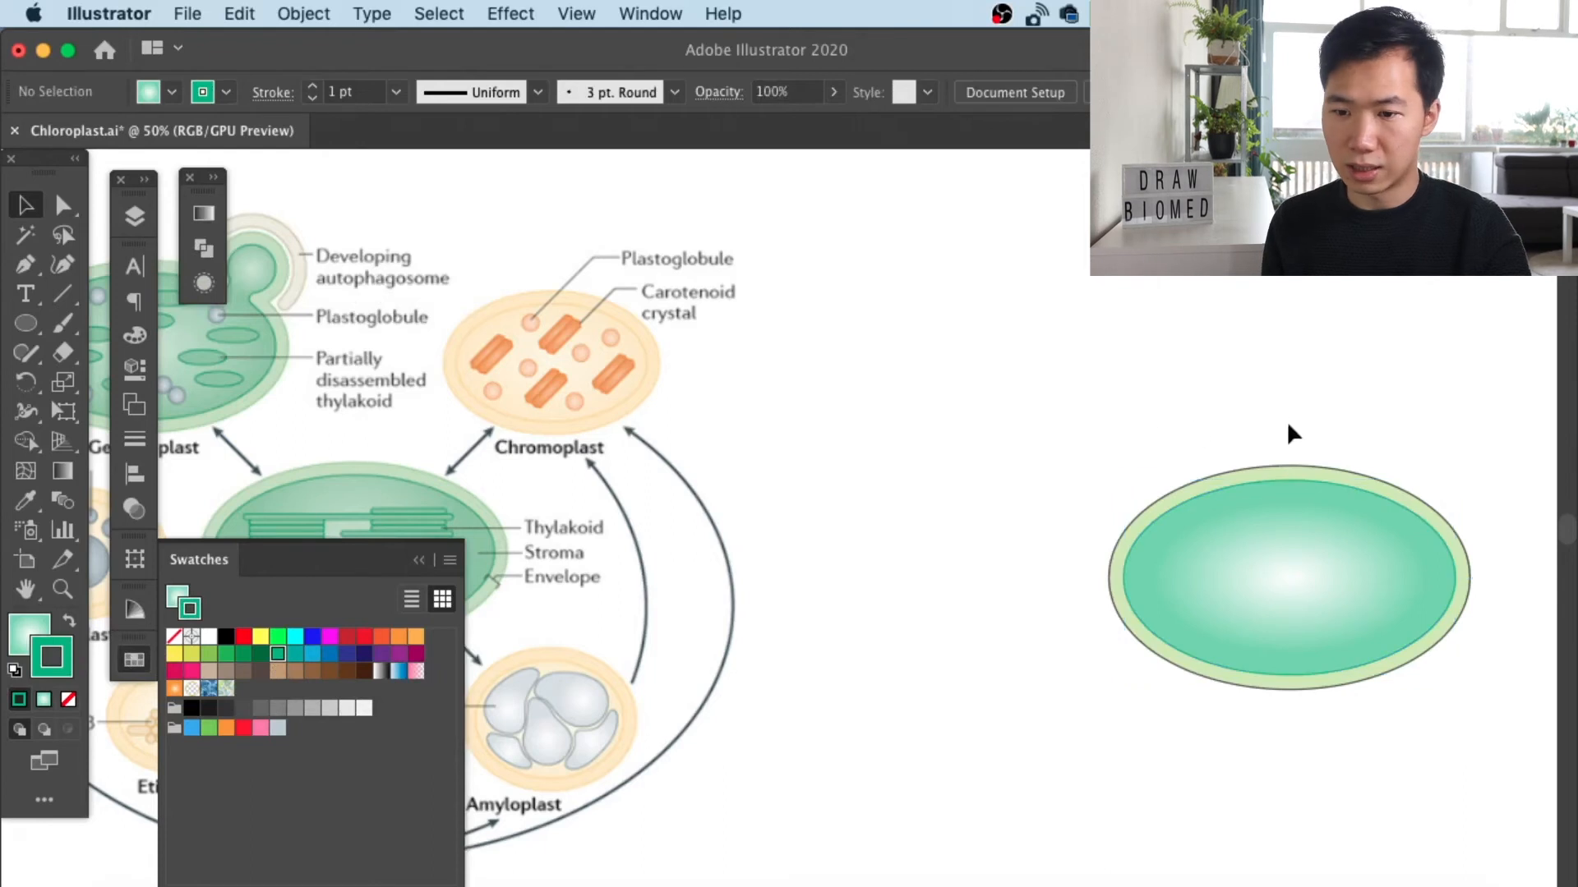
# Step: Set the inner ellipse's outline weight to 2 pt
pyautogui.click(1280, 475)
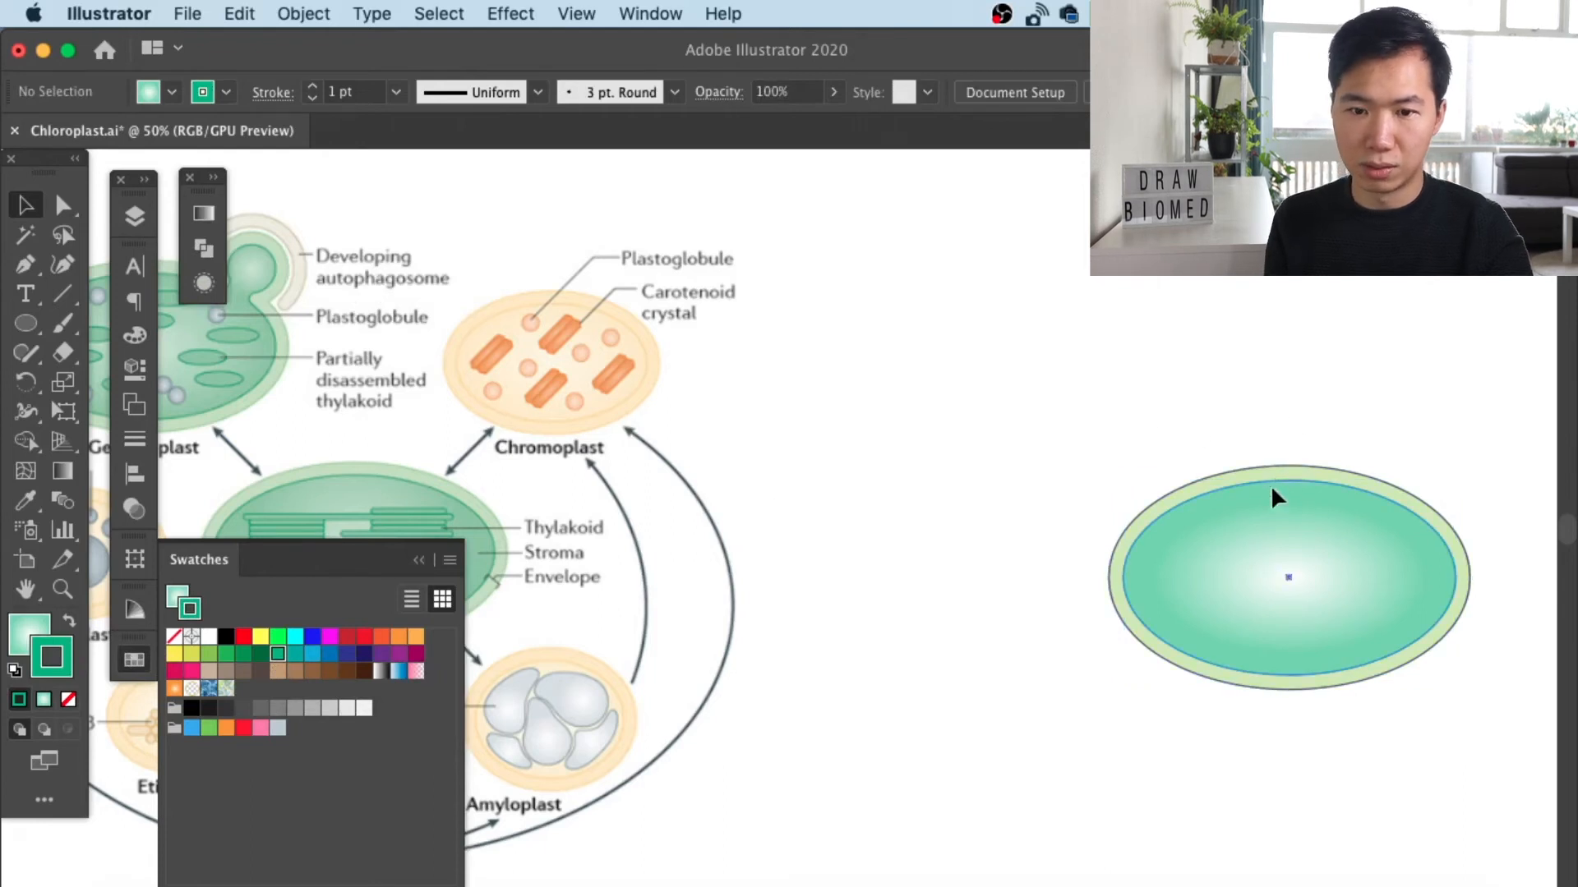
pyautogui.click(395, 91)
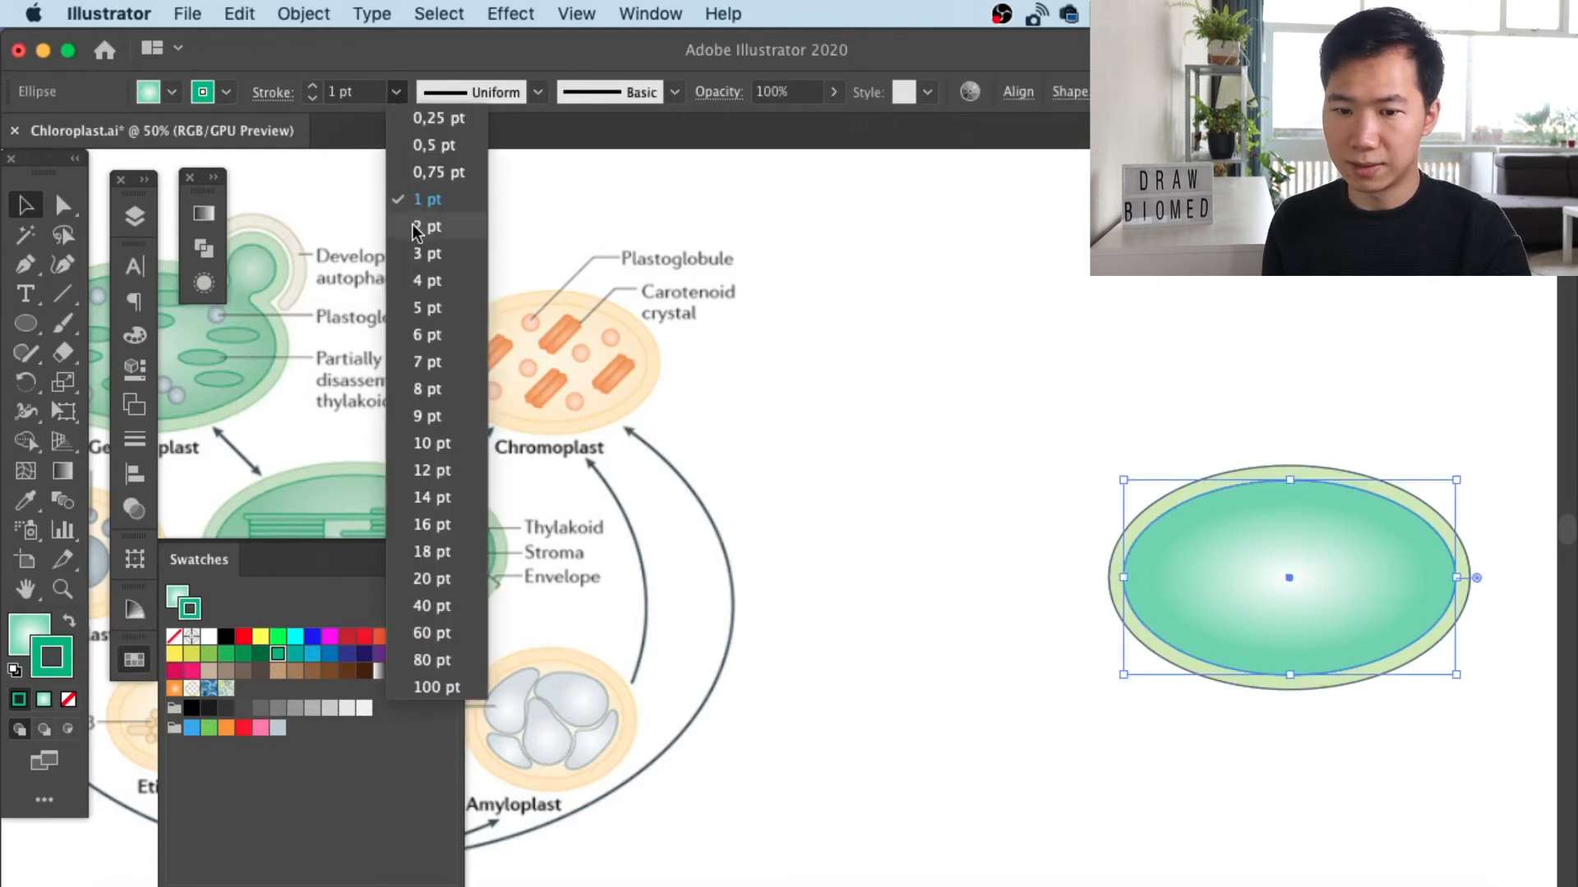
pyautogui.click(424, 226)
pyautogui.click(1096, 296)
pyautogui.click(1331, 465)
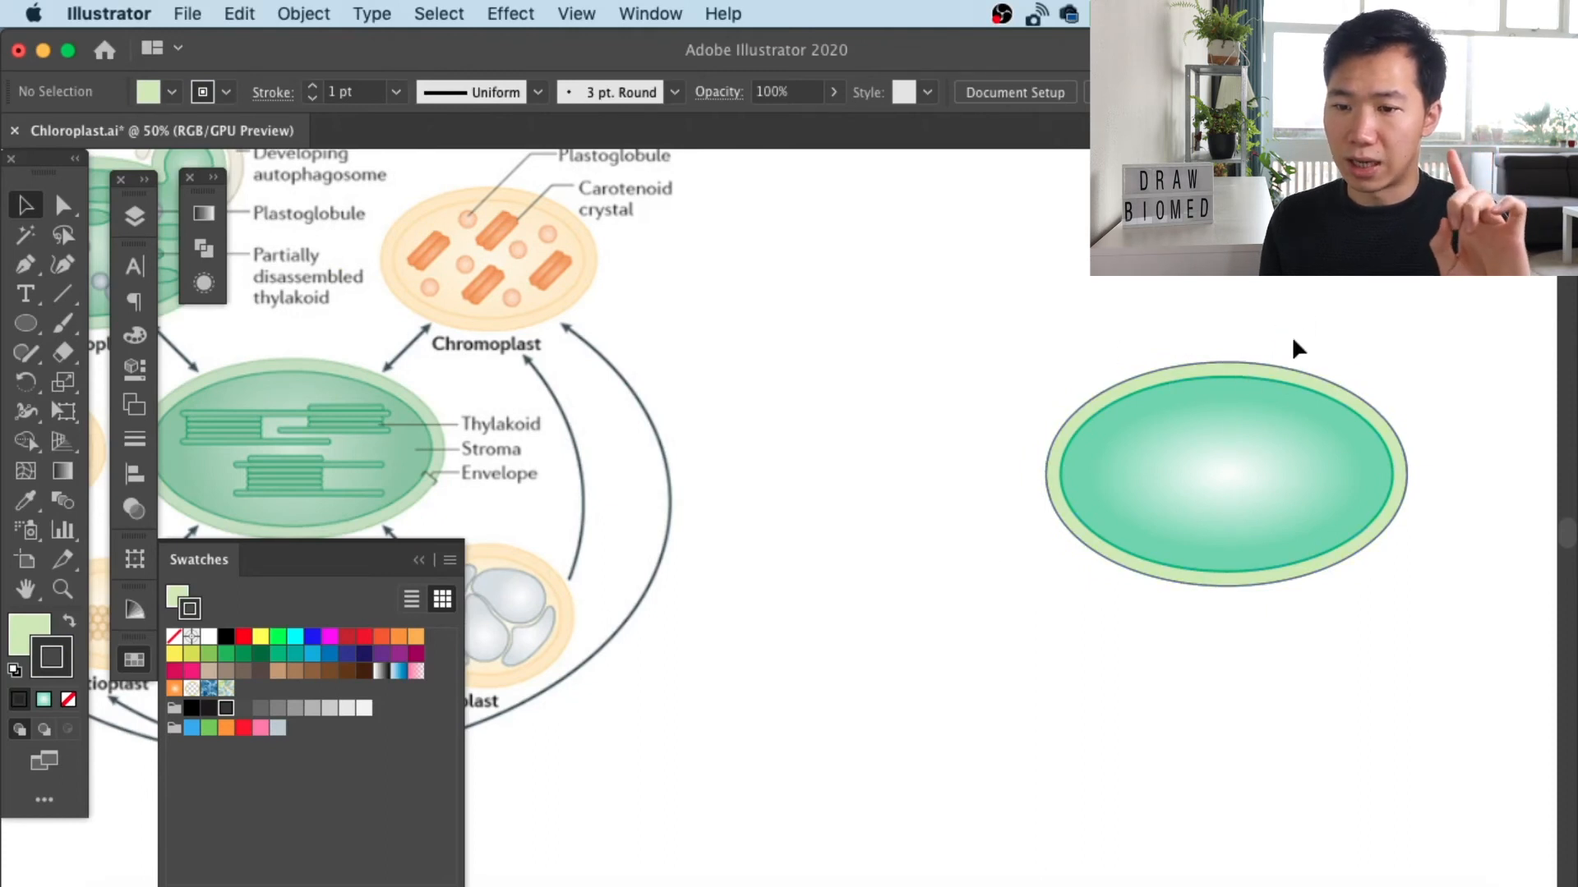
pyautogui.click(1282, 366)
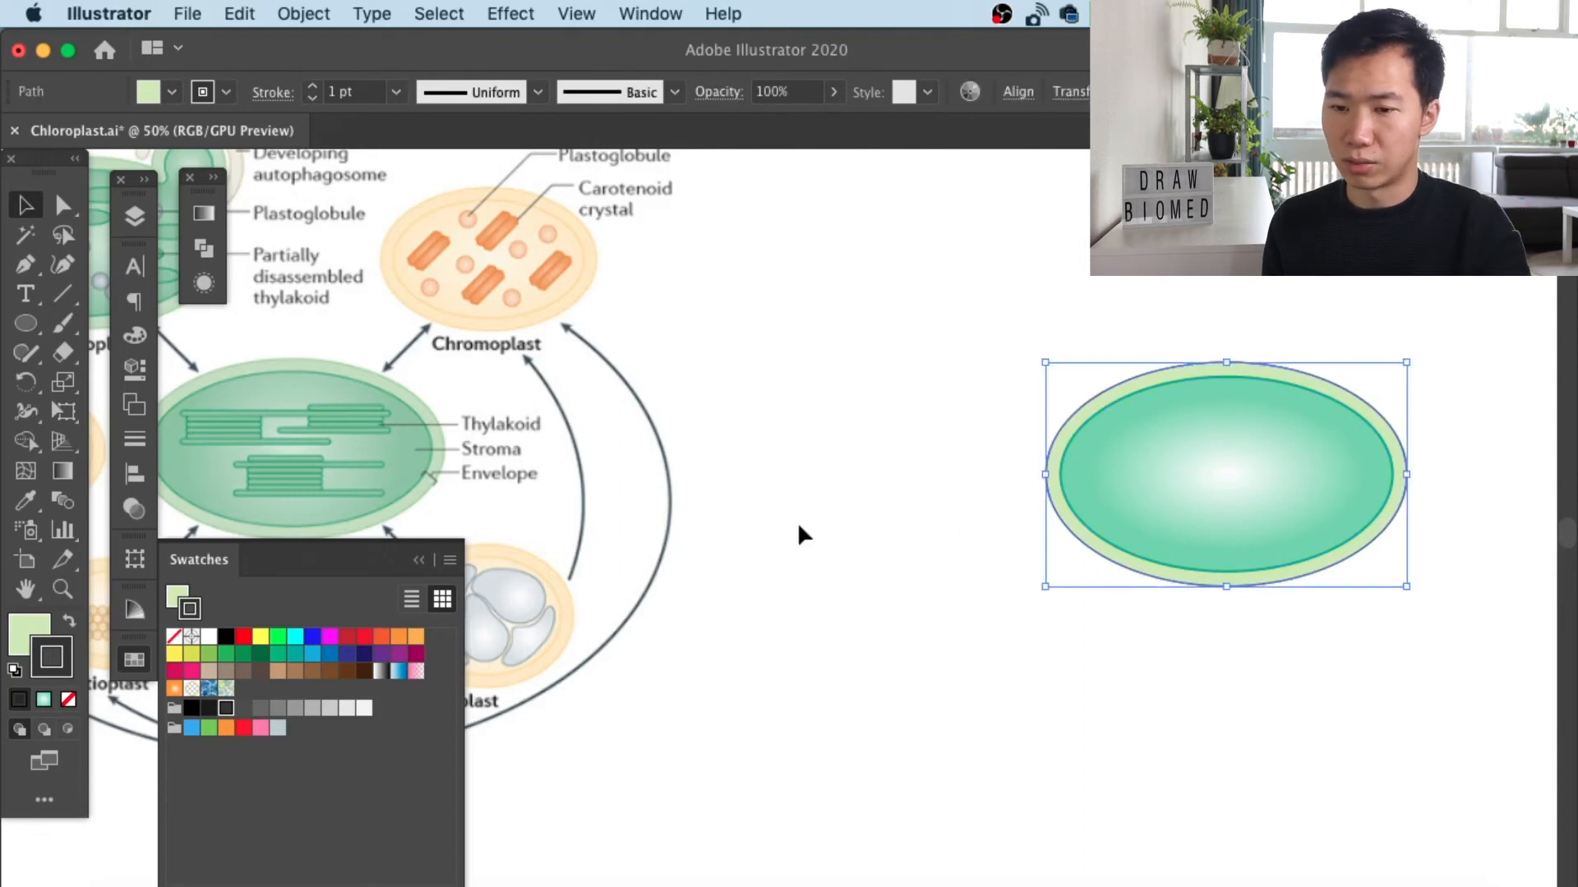
pyautogui.click(1255, 316)
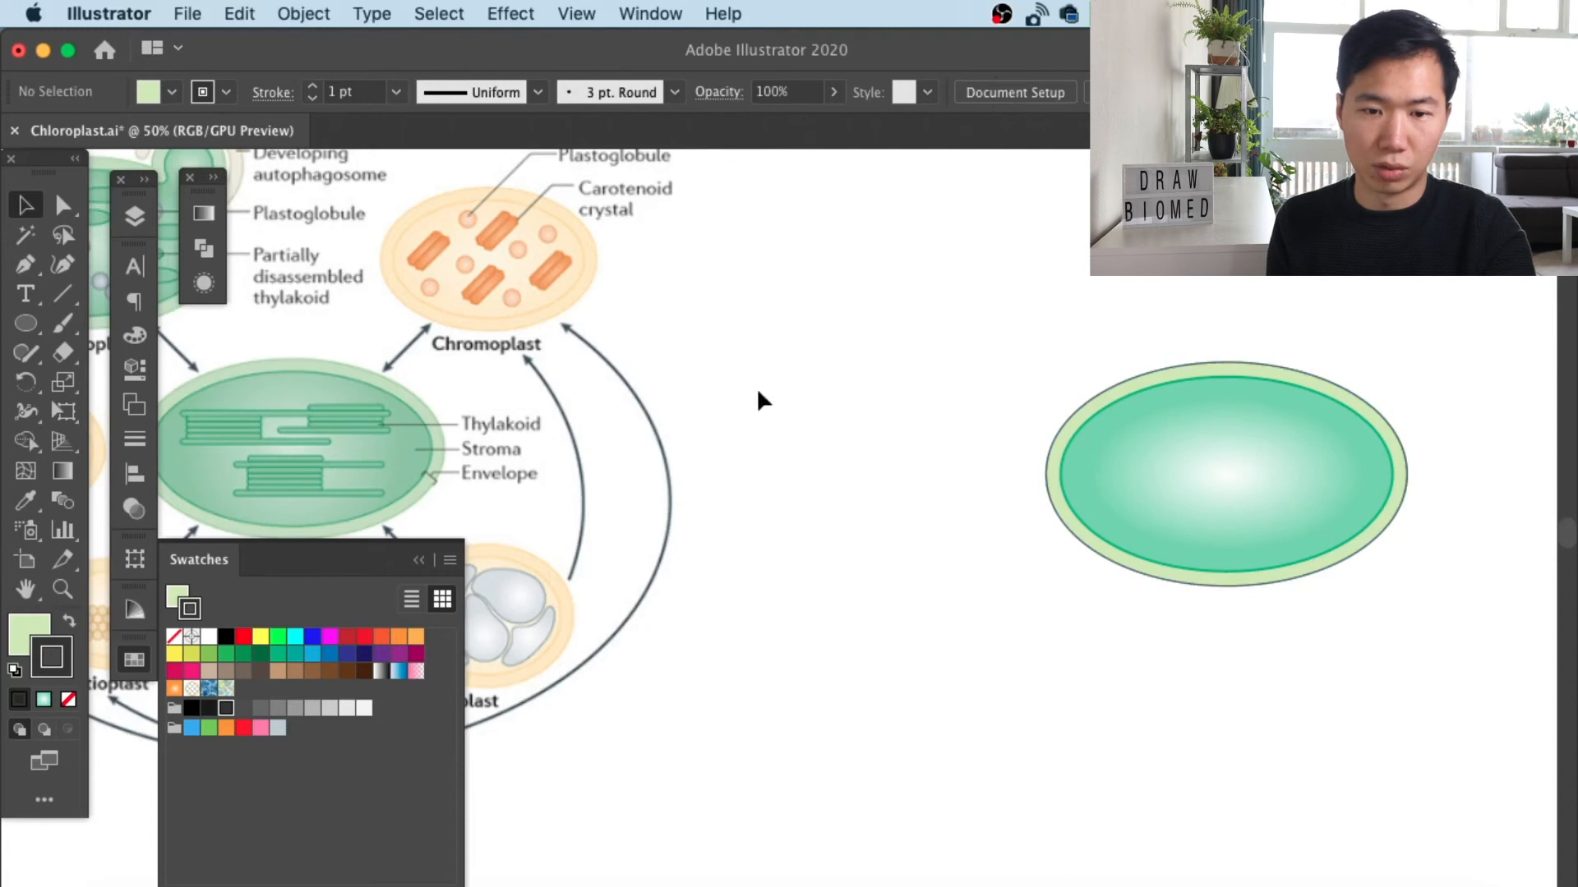
# Step: Draw a horizontal bar with fully rounded ends, reduce and place it in the ellipse's upper-left area, and fill it with a green tint
pyautogui.click(26, 323)
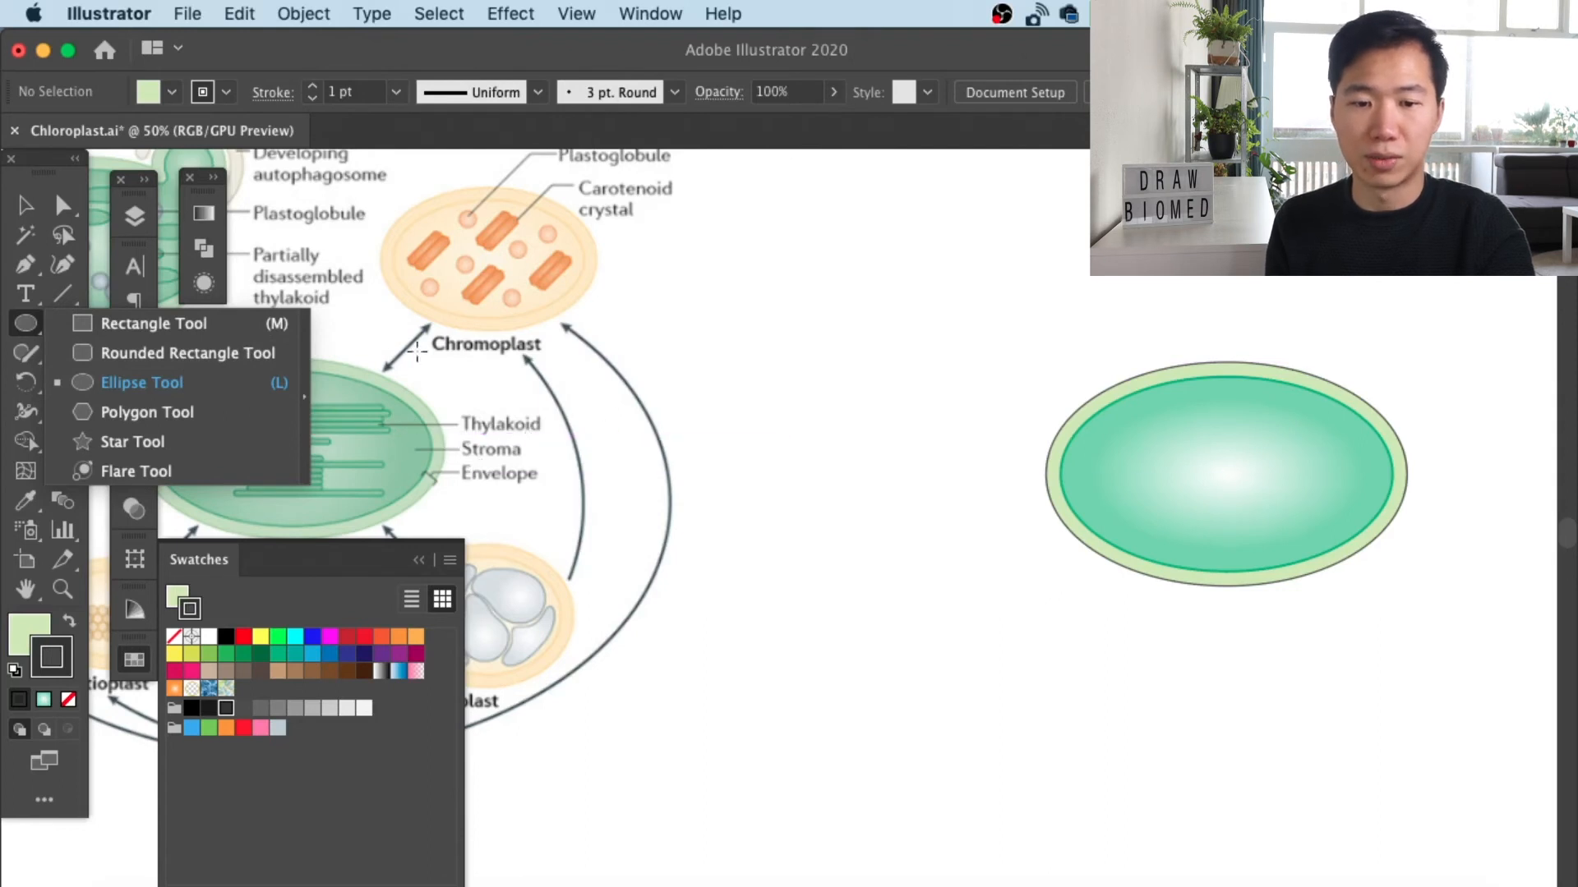
pyautogui.click(146, 354)
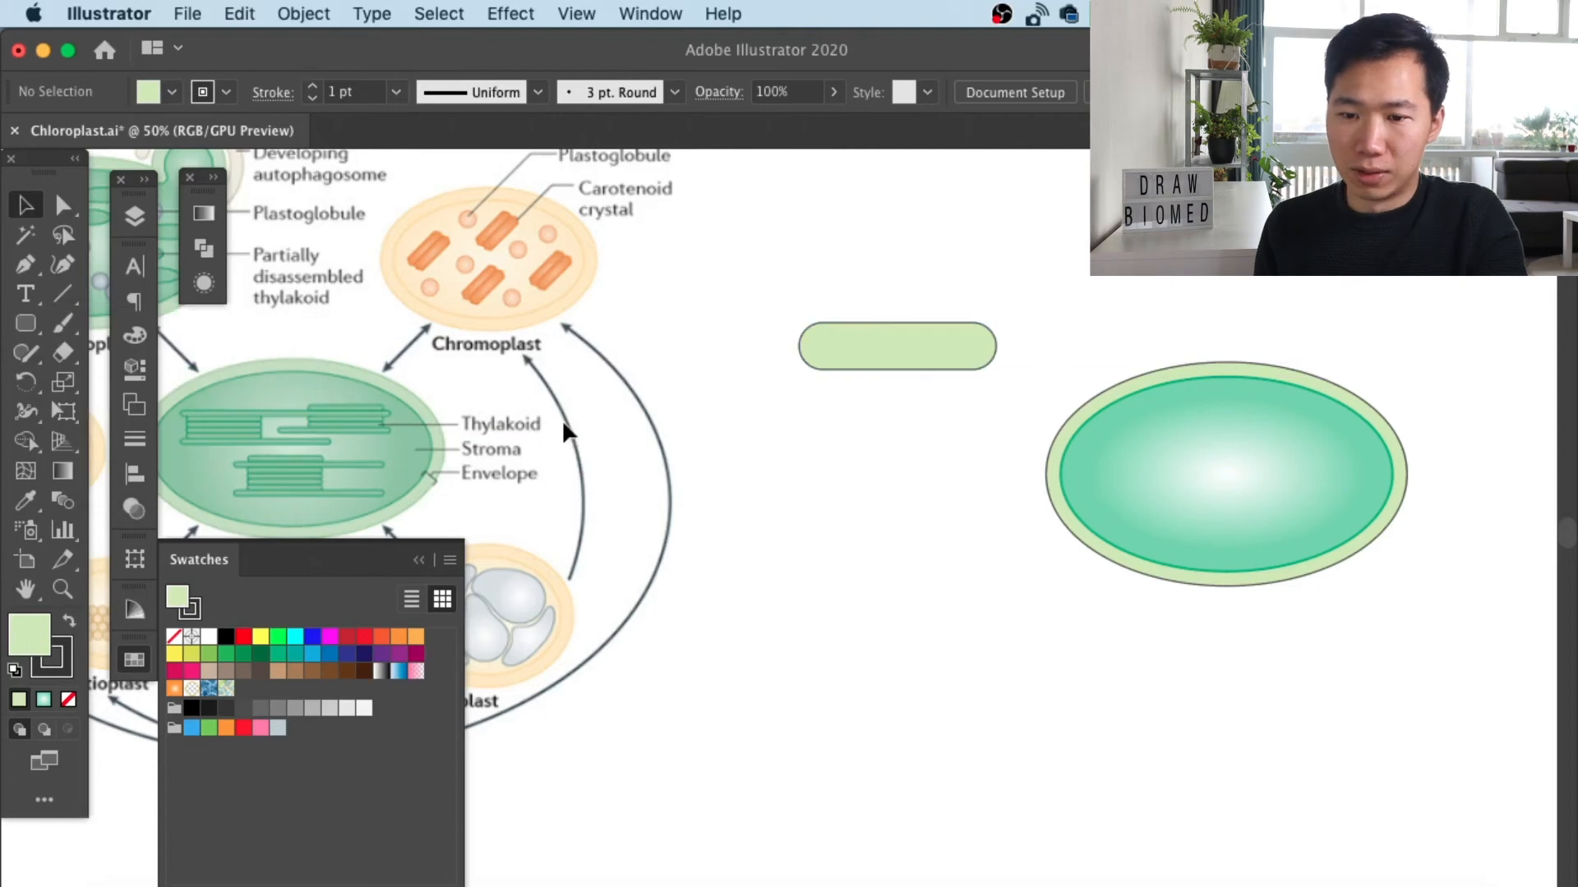
pyautogui.click(935, 341)
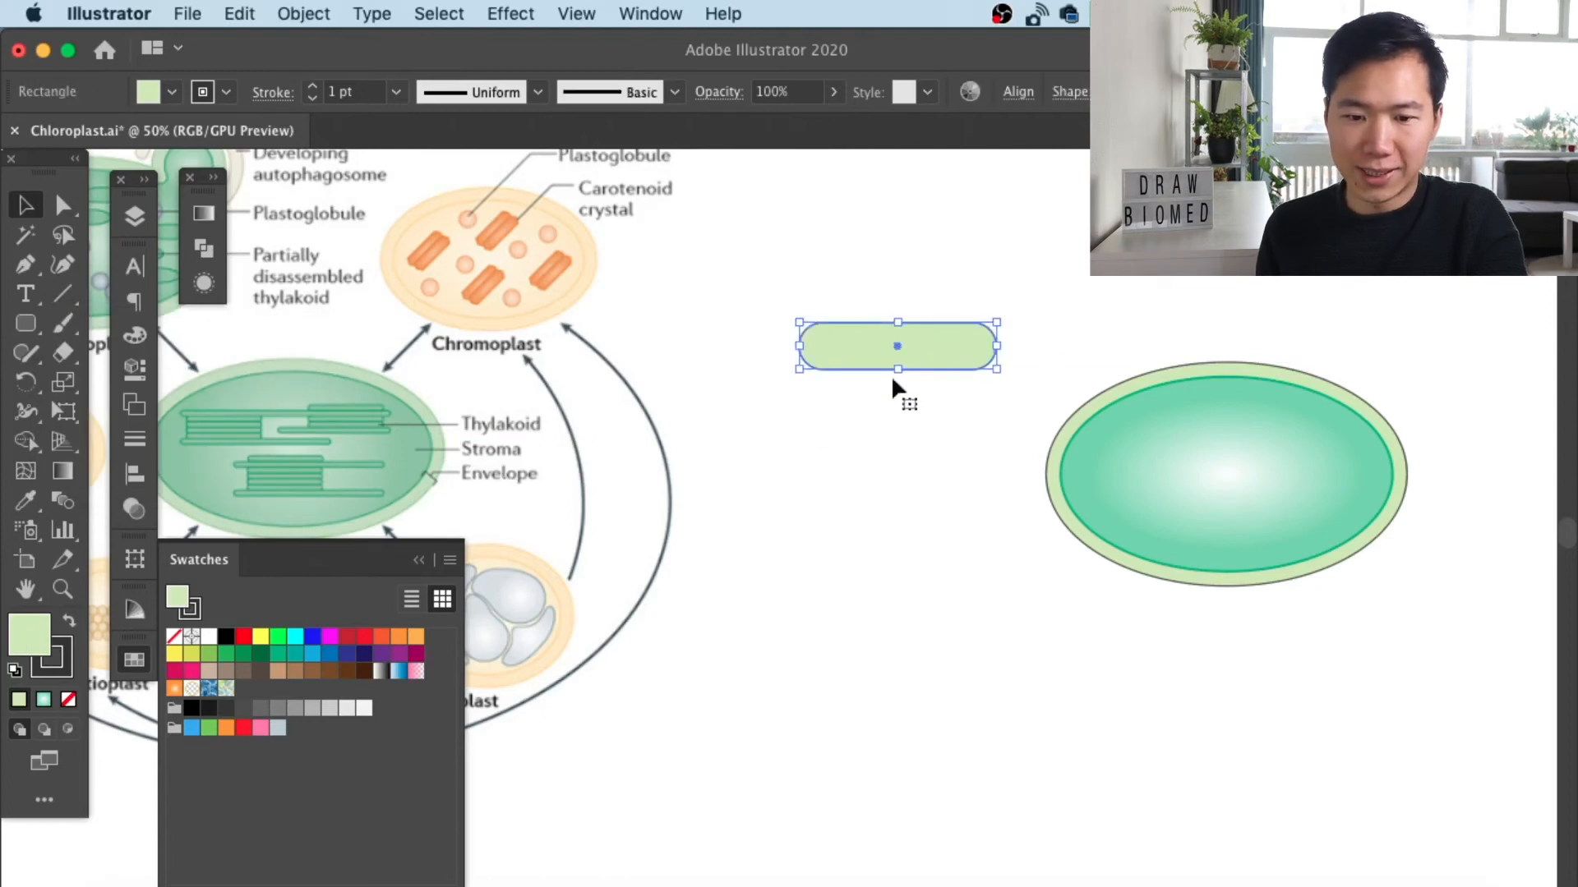
pyautogui.click(280, 655)
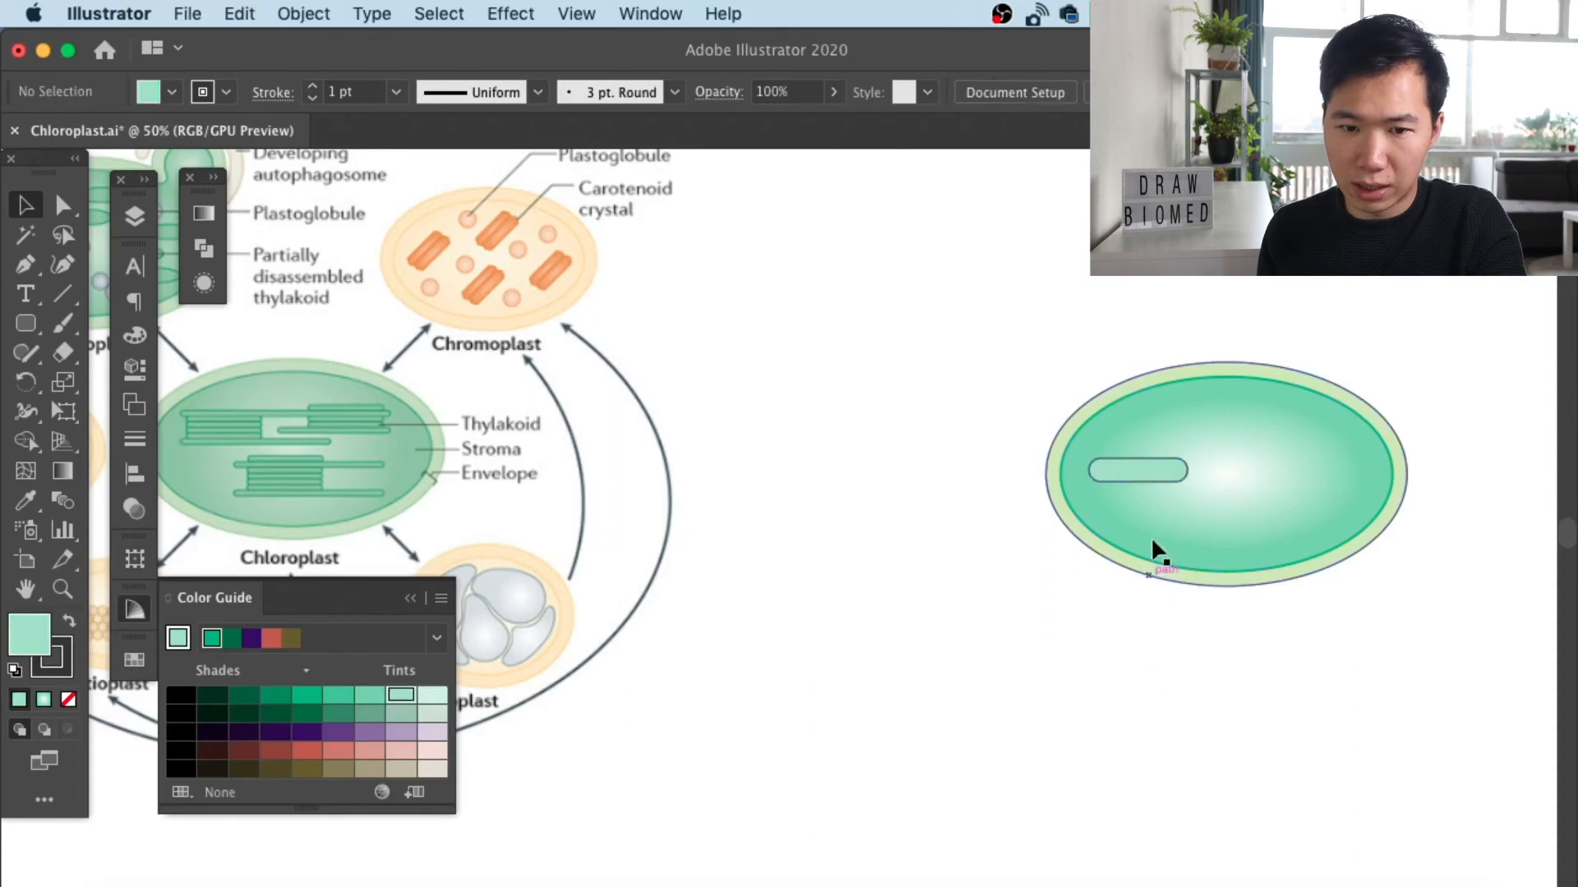
pyautogui.moveTo(1151, 470); pyautogui.dragTo(1168, 442)
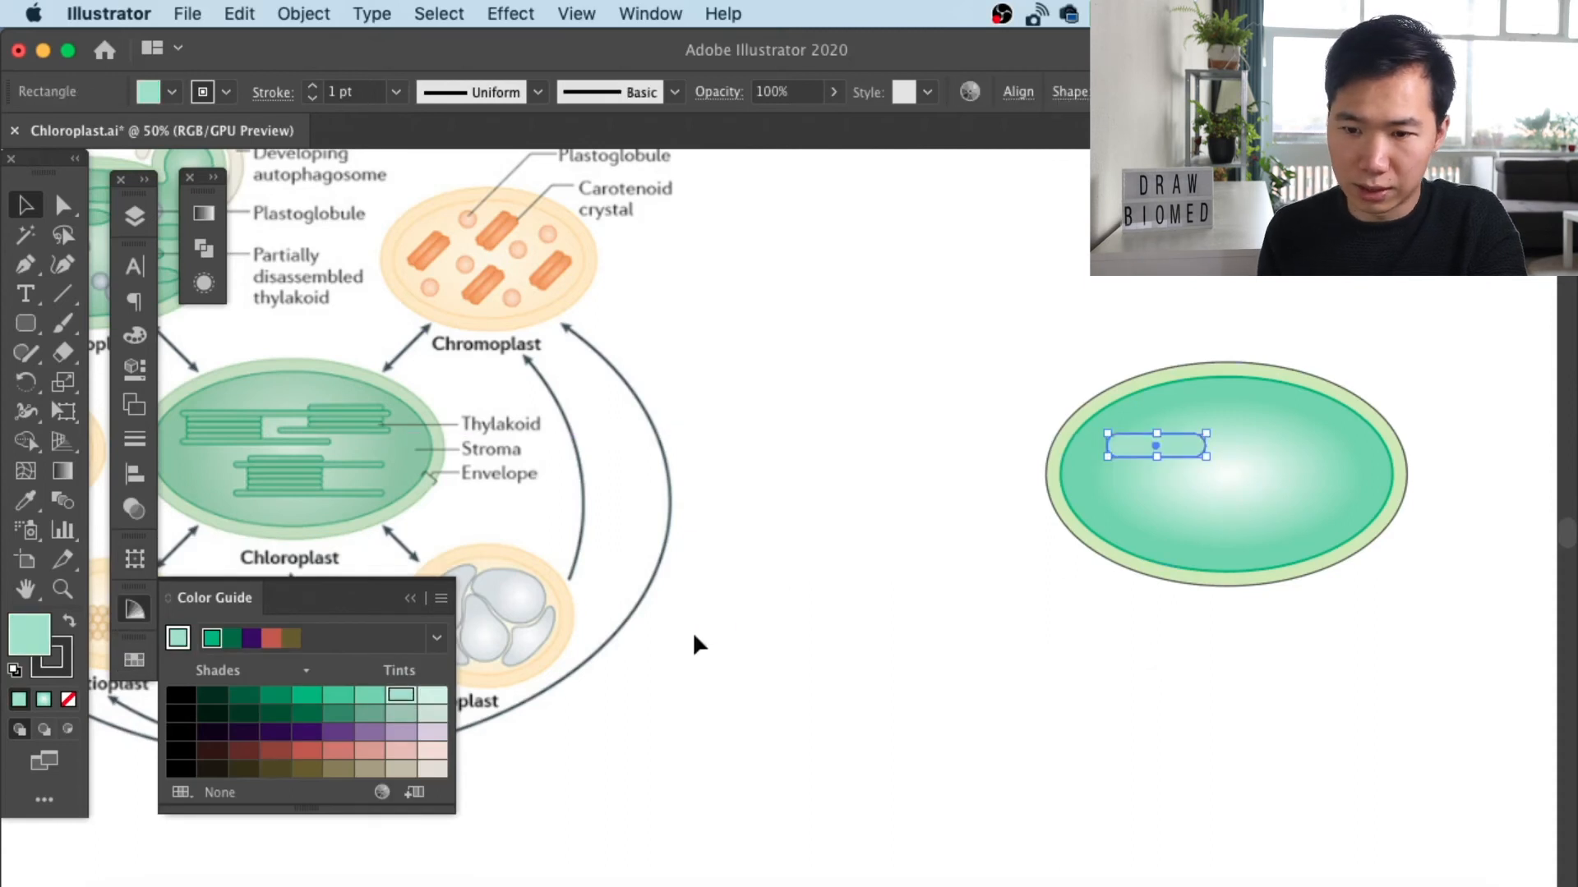
pyautogui.click(369, 698)
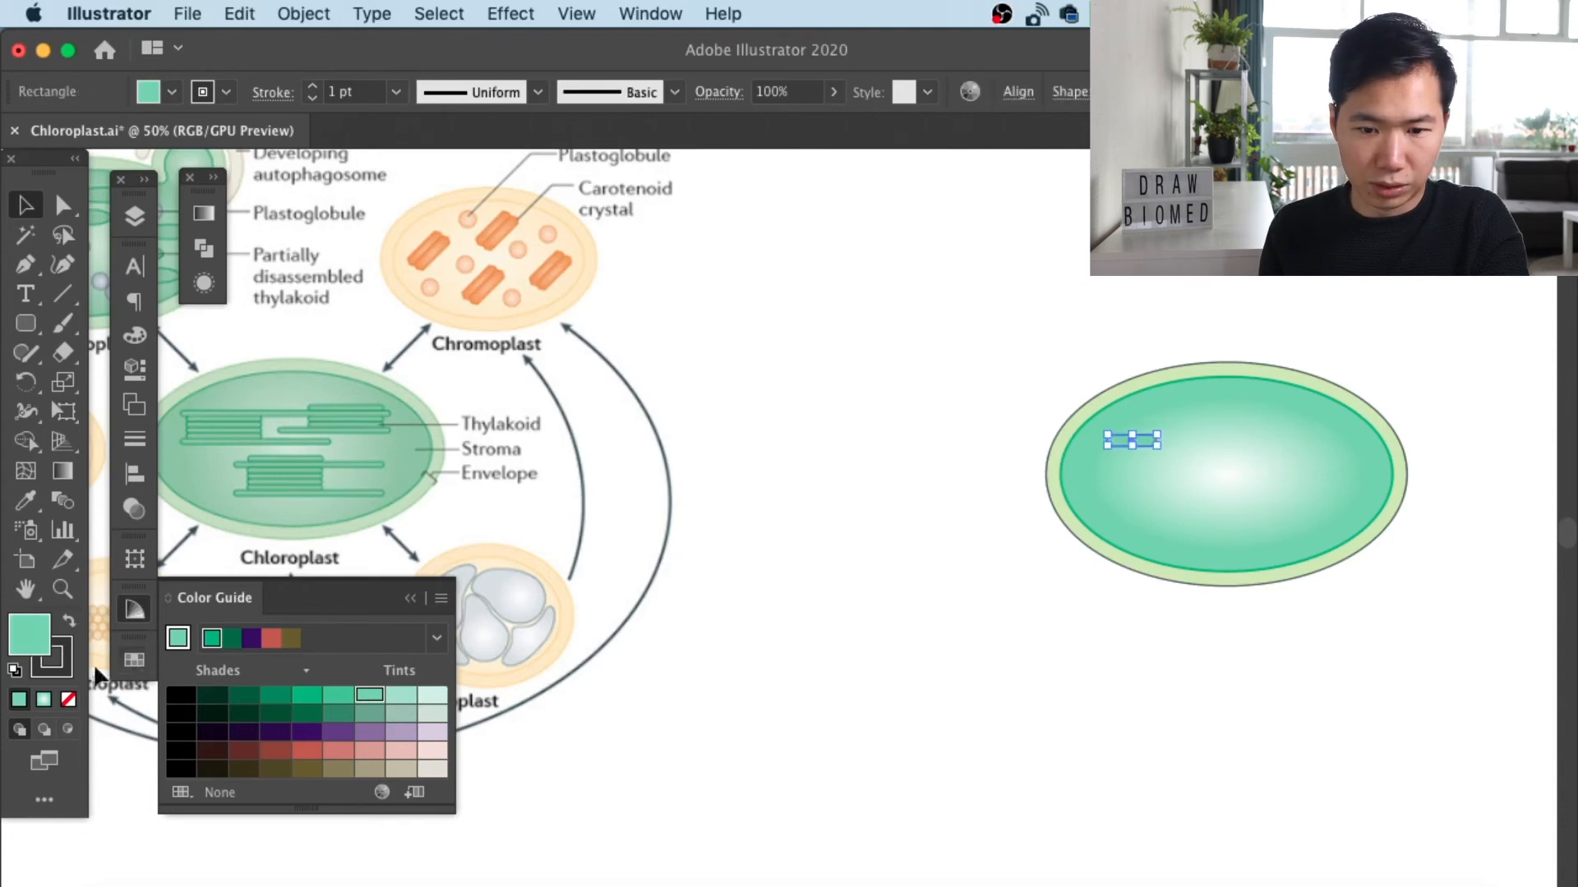
# Step: Outline the small rounded bar with the teal swatch
pyautogui.click(55, 662)
pyautogui.click(137, 658)
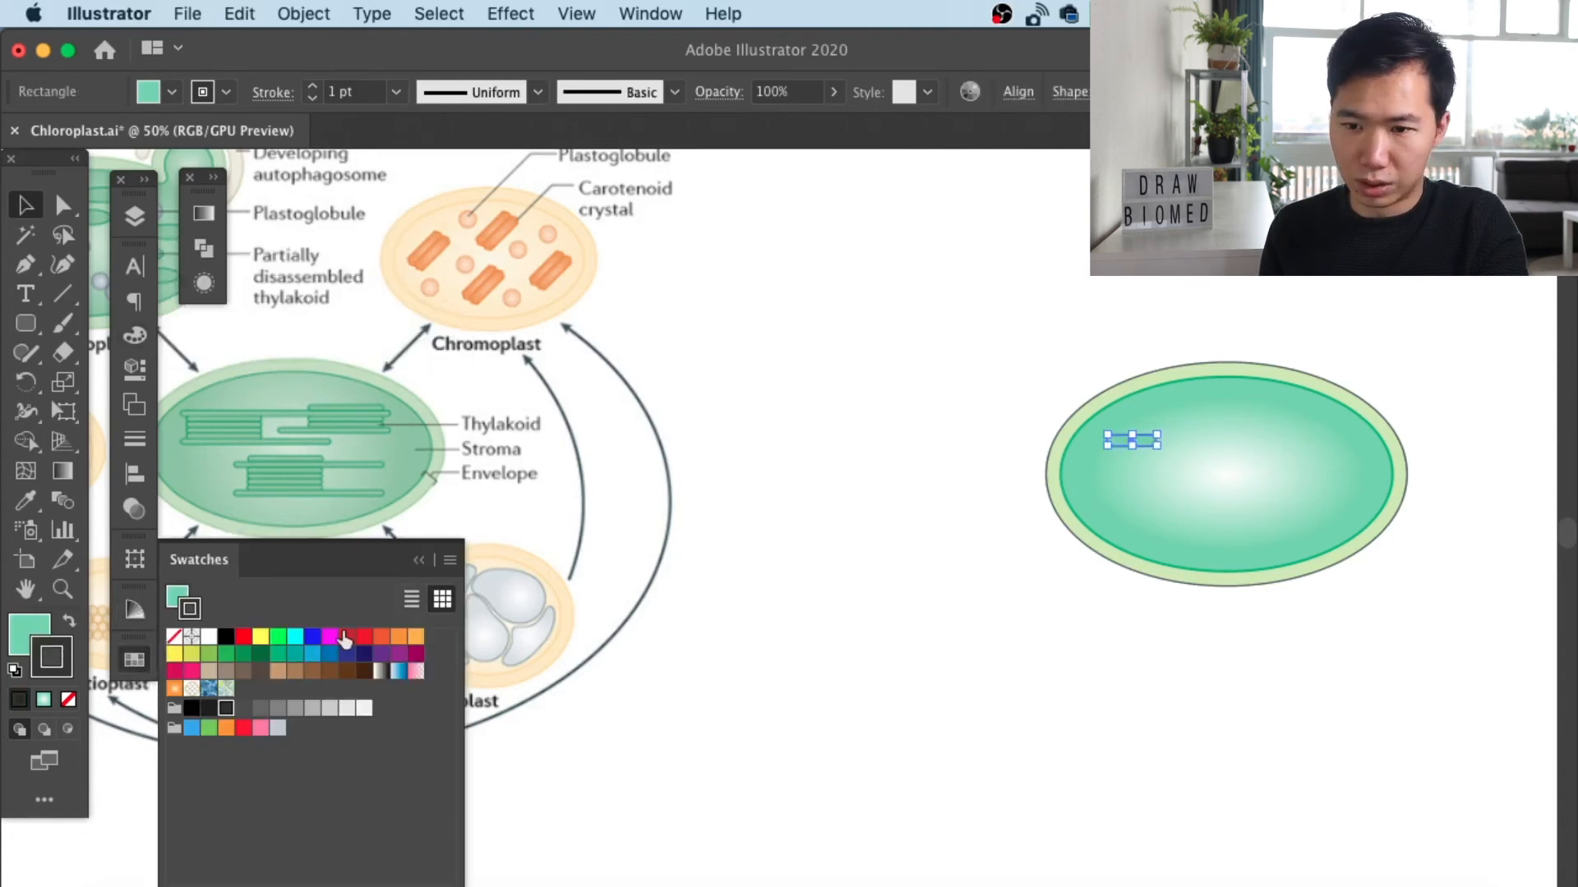
pyautogui.click(295, 655)
pyautogui.click(904, 436)
# Step: Make the rounded bar slightly thinner and stack three copies of it directly underneath
pyautogui.click(1142, 443)
pyautogui.press('super+1')
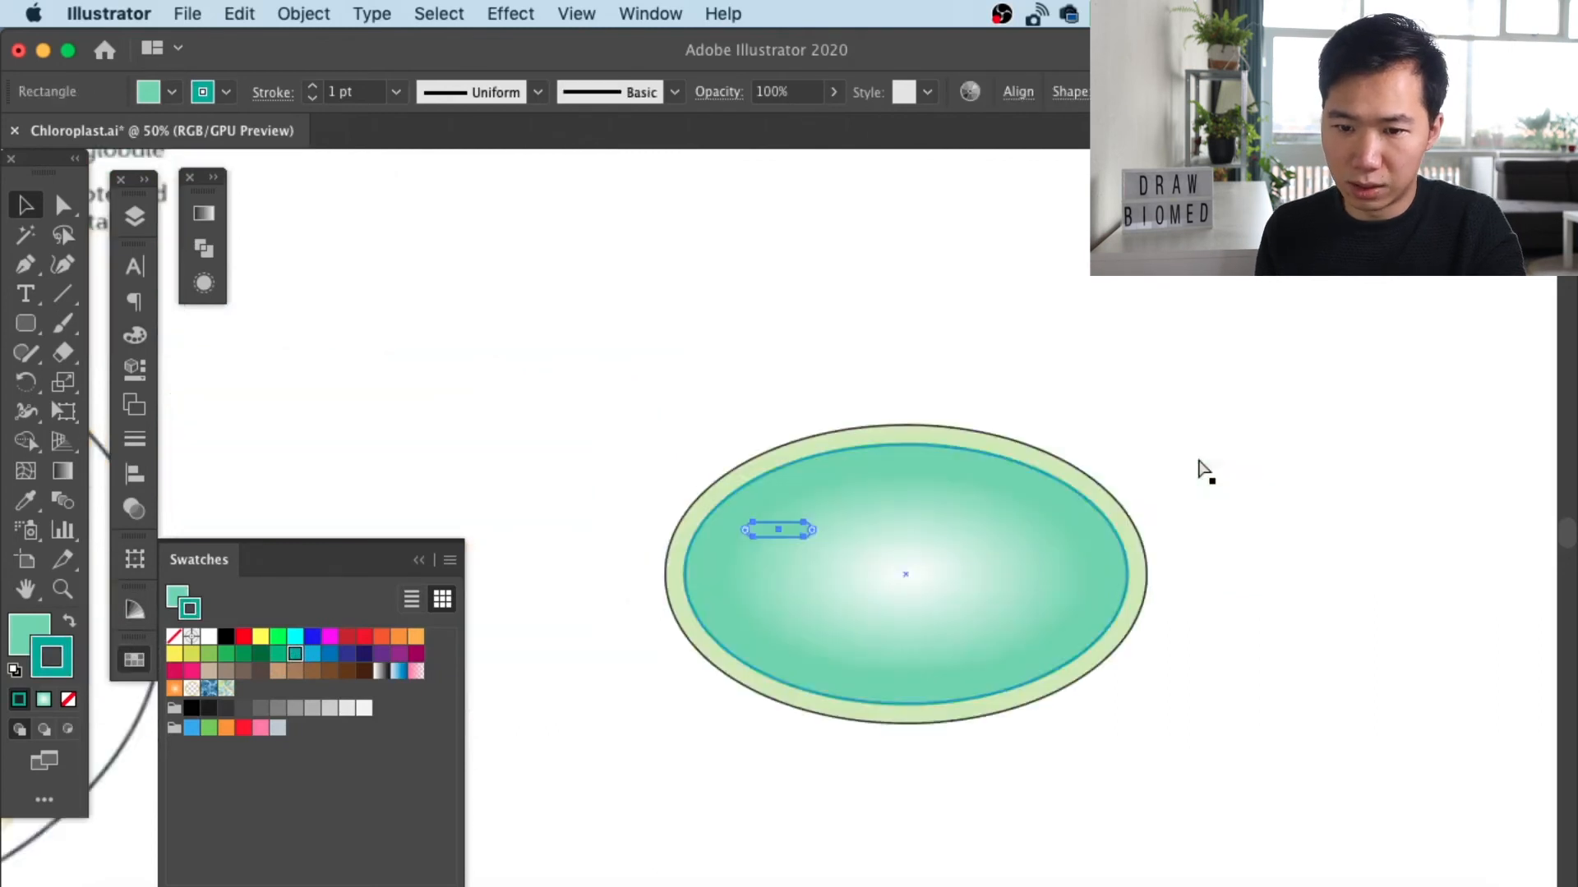
pyautogui.moveTo(785, 517); pyautogui.dragTo(828, 514)
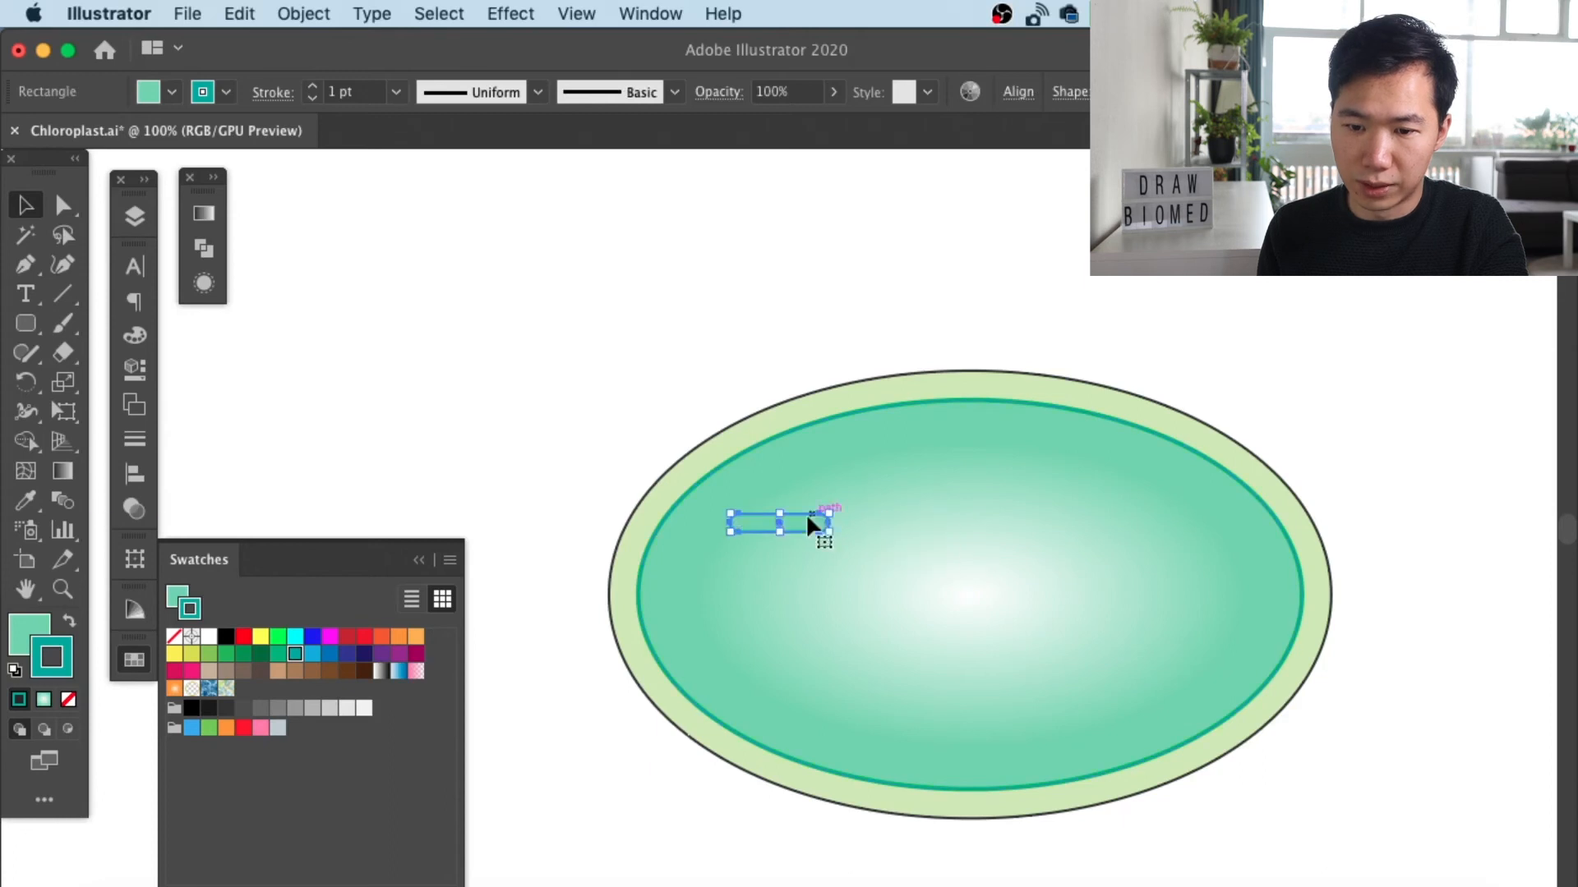
pyautogui.hotkey('alt', 'shift', 'Down')
pyautogui.hotkey('alt', 'shift', 'Down')
pyautogui.hotkey('alt', 'shift', 'Down')
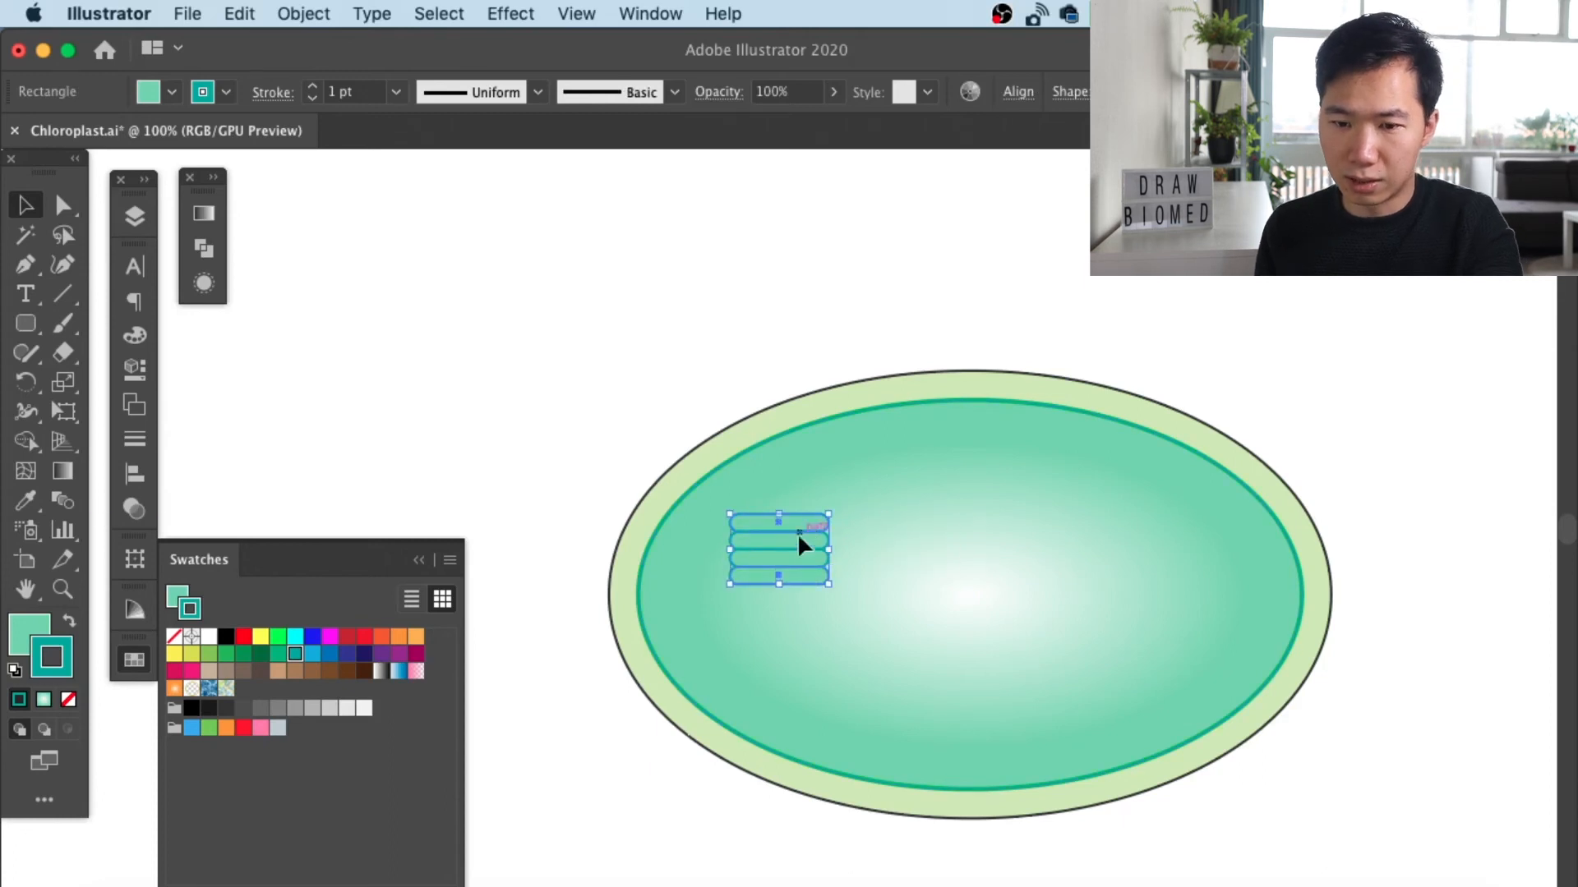
# Step: Place copies of the four-bar stack at the ellipse's upper and lower right, and stretch the original stack's top bar beneath the upper copy
pyautogui.doubleClick(799, 549)
pyautogui.press('Escape')
pyautogui.moveTo(800, 557); pyautogui.dragTo(1060, 687)
pyautogui.click(779, 523)
pyautogui.moveTo(828, 531); pyautogui.dragTo(1154, 532)
pyautogui.click(1070, 341)
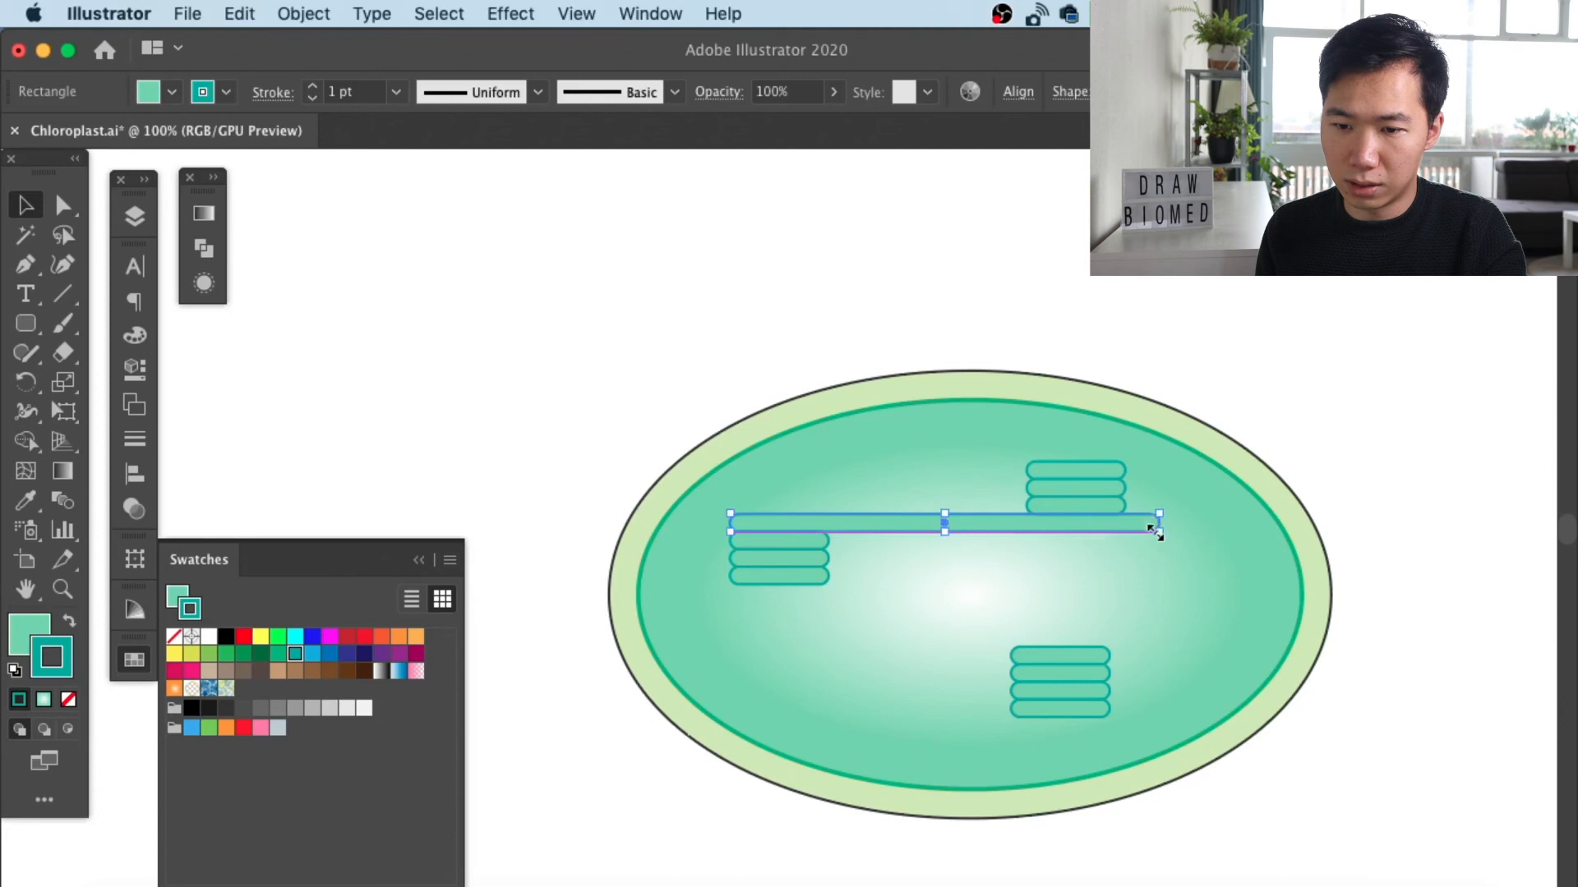
pyautogui.click(1265, 292)
# Step: Widen the three short bars of the upper-right stack towards the left
pyautogui.click(1095, 477)
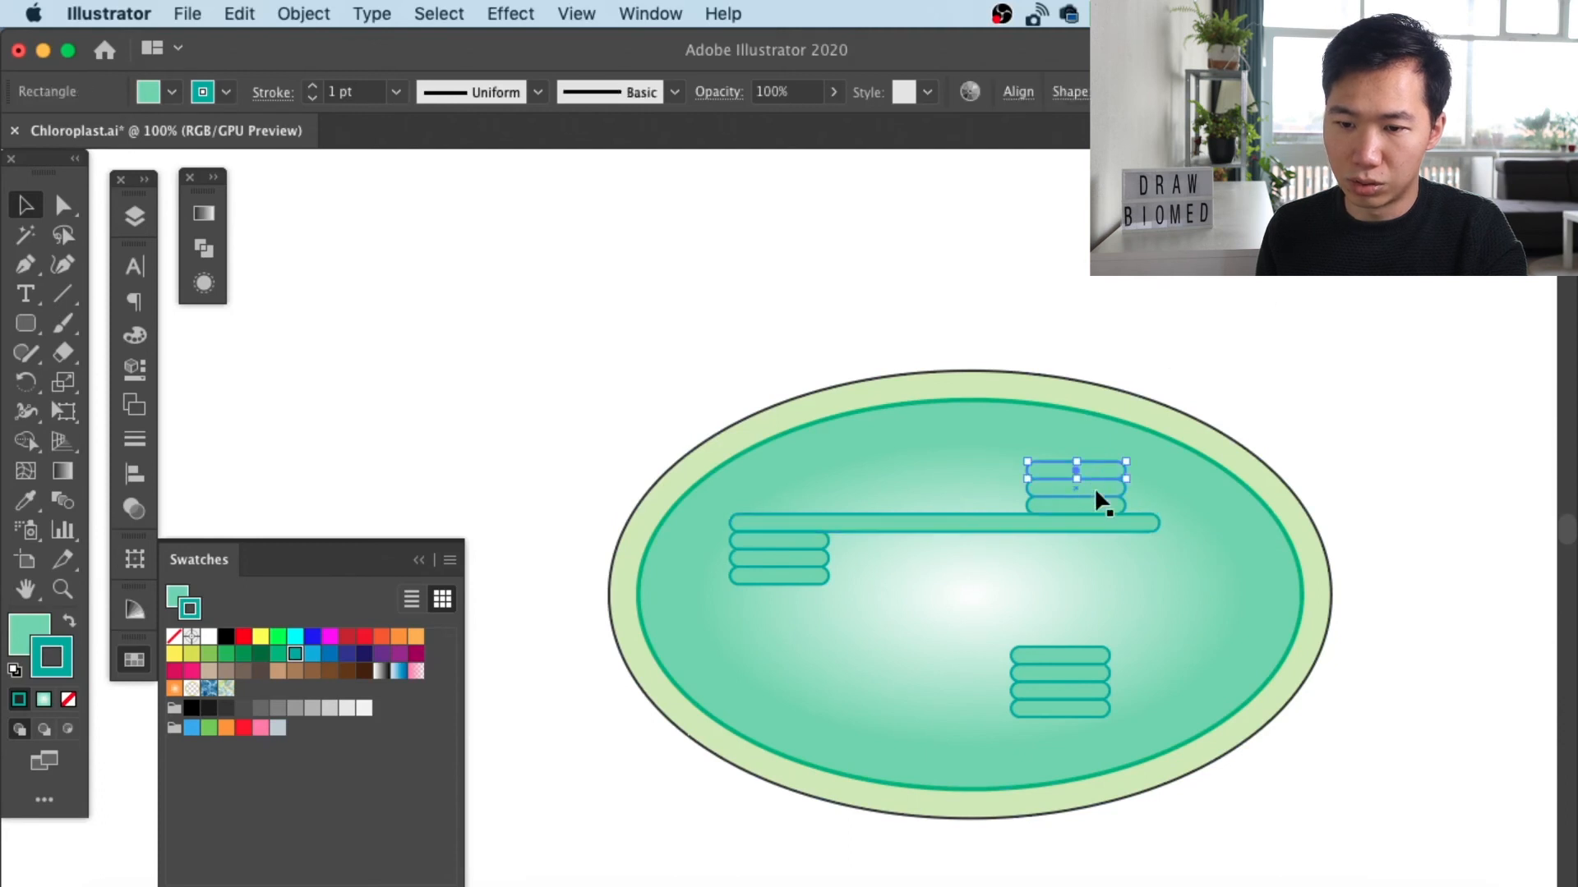
pyautogui.keyDown('shift'); pyautogui.click(1098, 505); pyautogui.keyUp('shift')
pyautogui.moveTo(1027, 489); pyautogui.dragTo(980, 499)
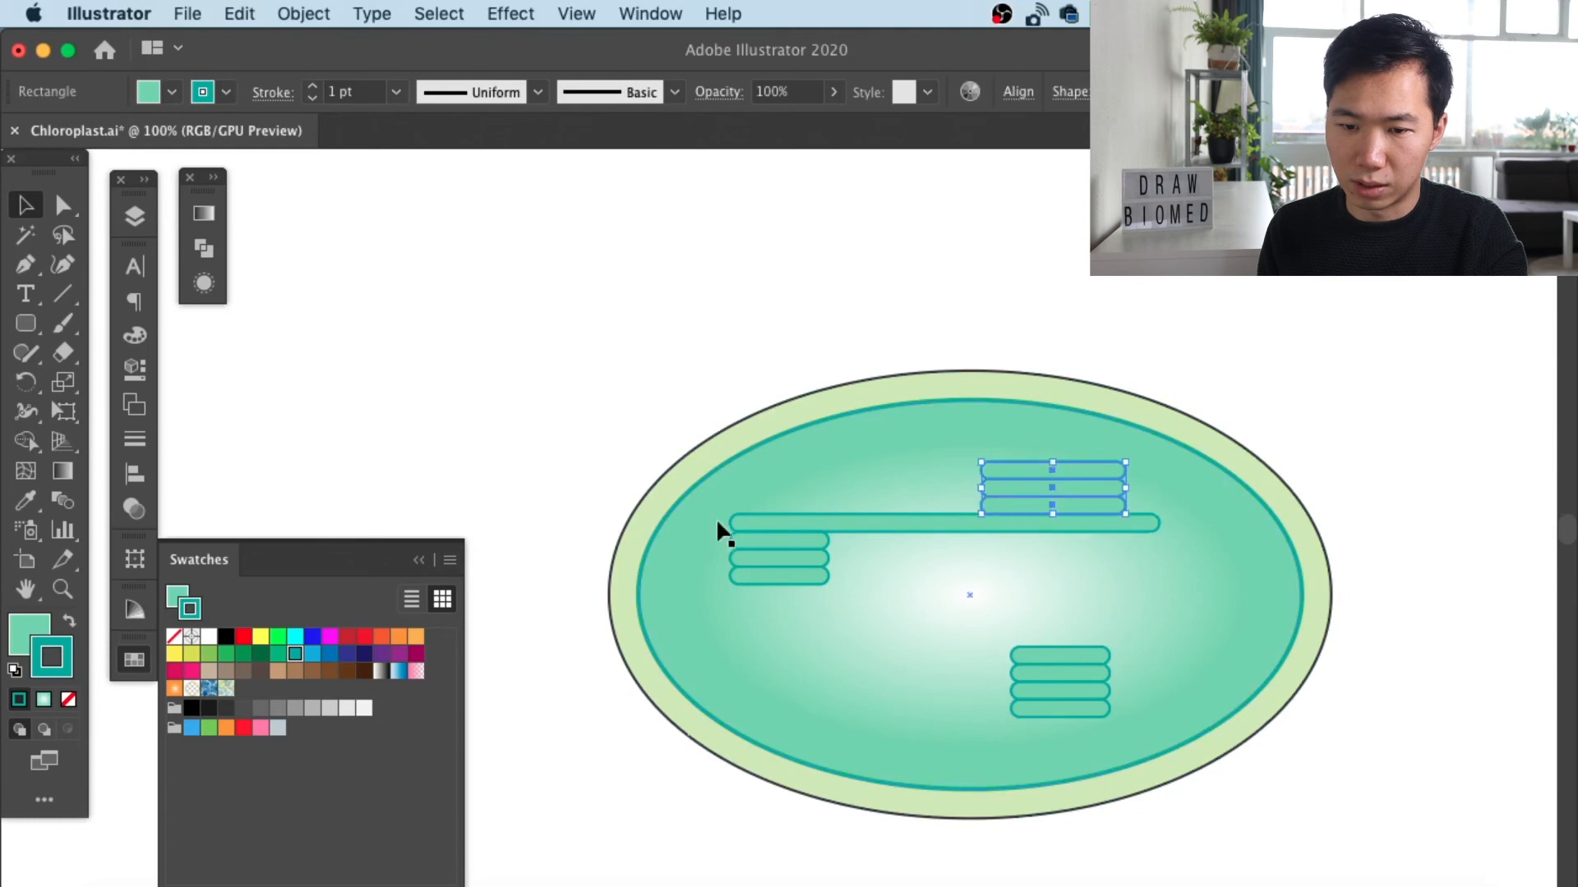
pyautogui.click(771, 630)
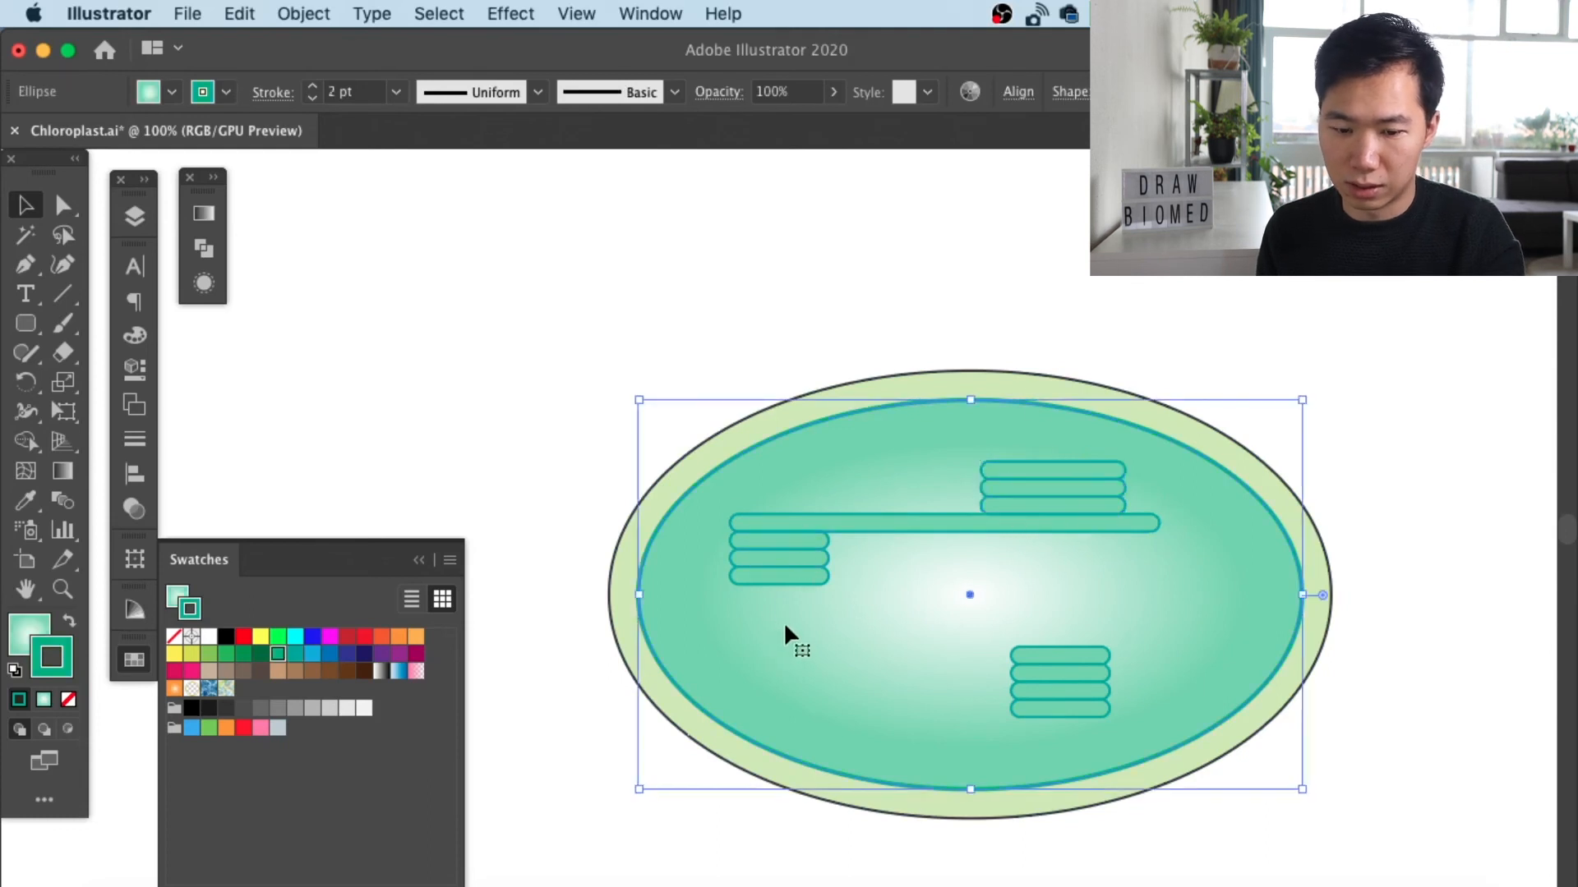
pyautogui.press('super+shift+a')
# Step: Delete the three short bars beneath the long bar's left end and the whole lower-right stack
pyautogui.moveTo(762, 629); pyautogui.dragTo(817, 592)
pyautogui.press('super+z')
pyautogui.press('super+shift+a')
pyautogui.click(828, 540)
pyautogui.press('Delete')
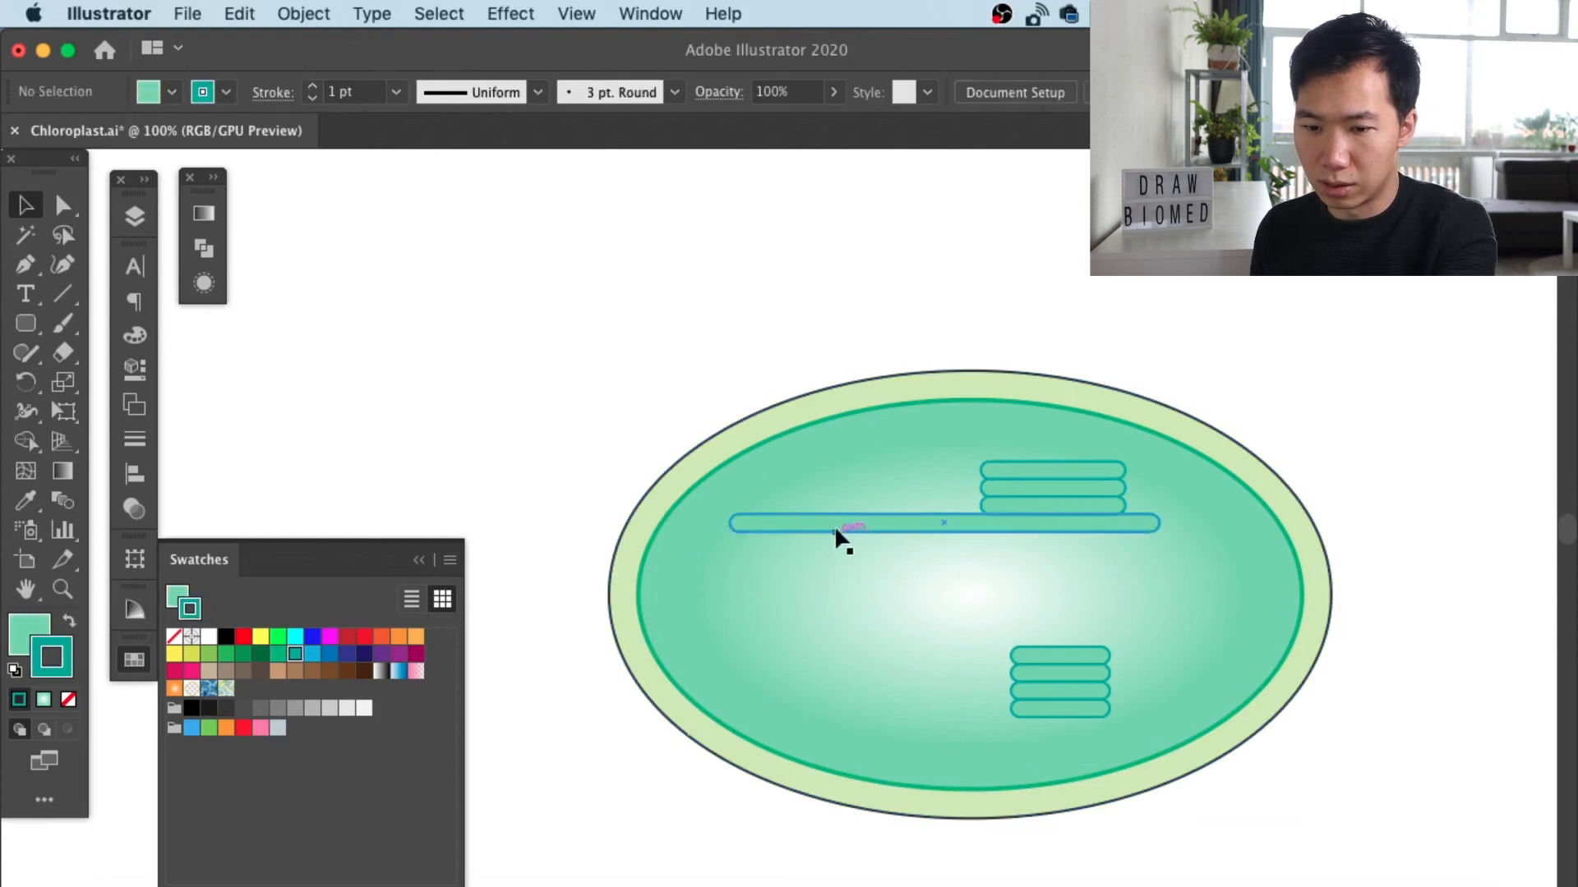
pyautogui.click(1107, 718)
pyautogui.press('Delete')
# Step: Copy the widened stack beneath the long bar's left part, and add a second long bar below it with two short bars underneath at right
pyautogui.click(1067, 489)
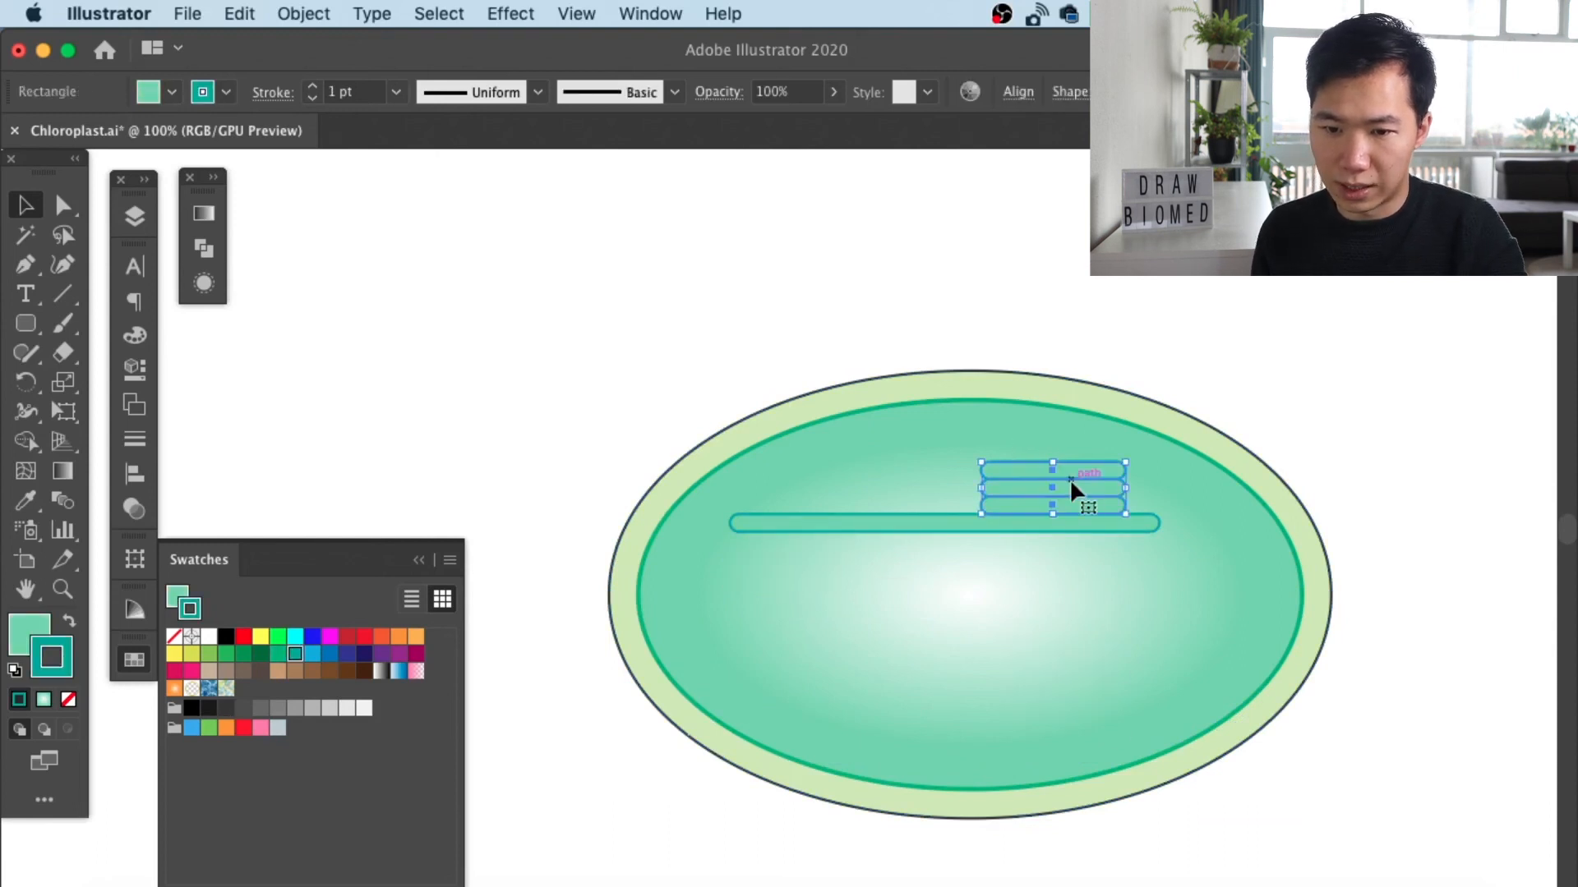
pyautogui.moveTo(1064, 491); pyautogui.dragTo(890, 620)
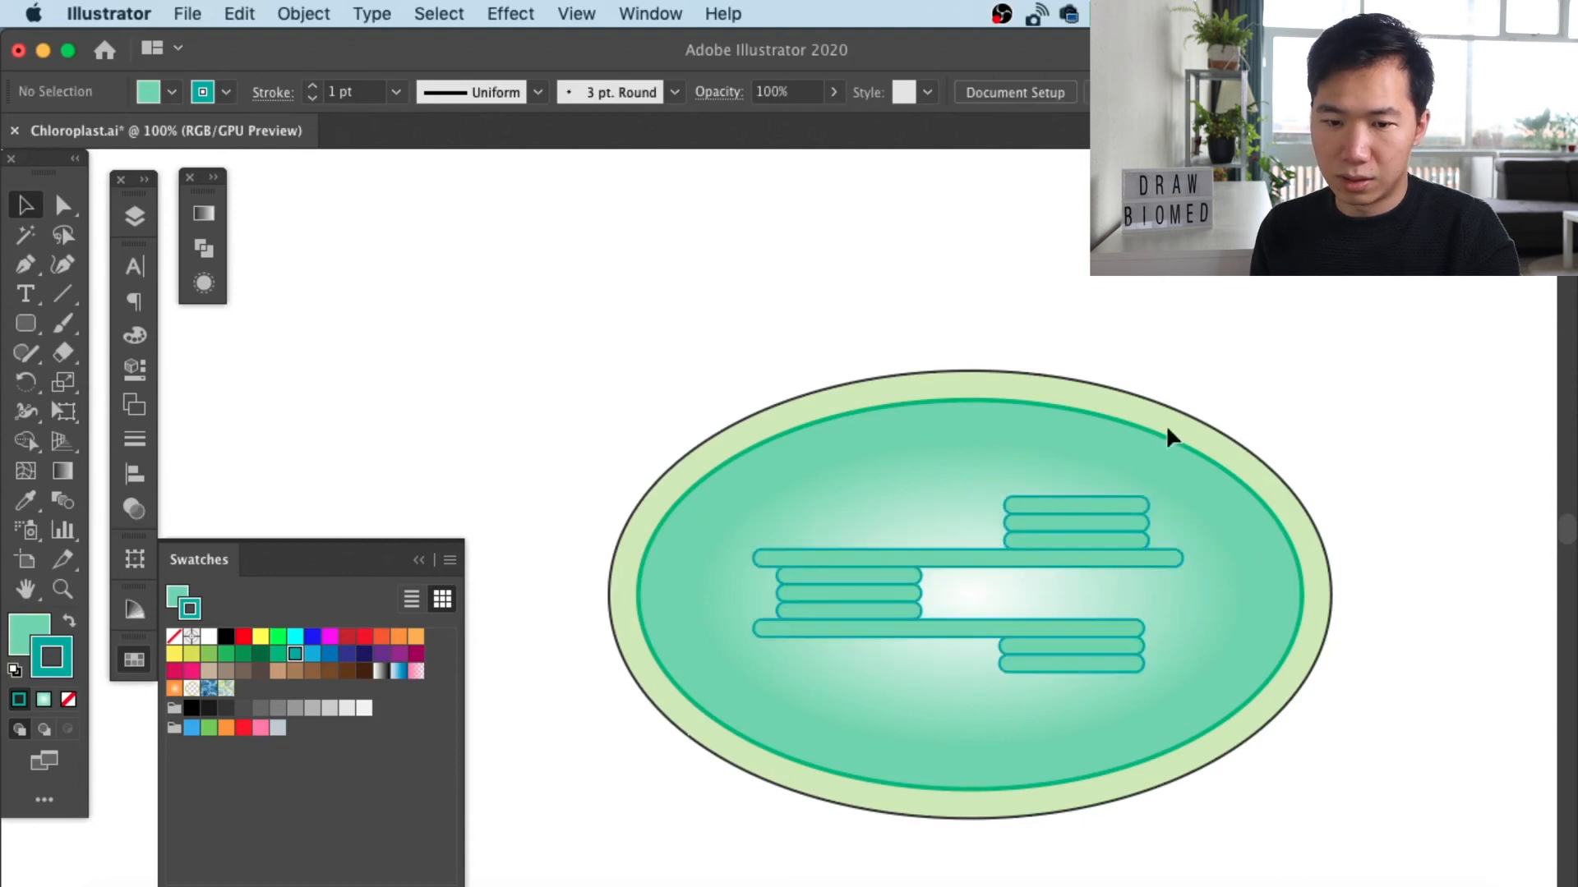
# Step: Raise the thylakoid arrangement, remove the two short bars under its lower long bar, and build a second stack crossed by two long bars below
pyautogui.press('super+minus')
pyautogui.press('super+minus')
pyautogui.press('super+minus')
pyautogui.press('super+minus')
pyautogui.moveTo(912, 408); pyautogui.dragTo(1134, 373)
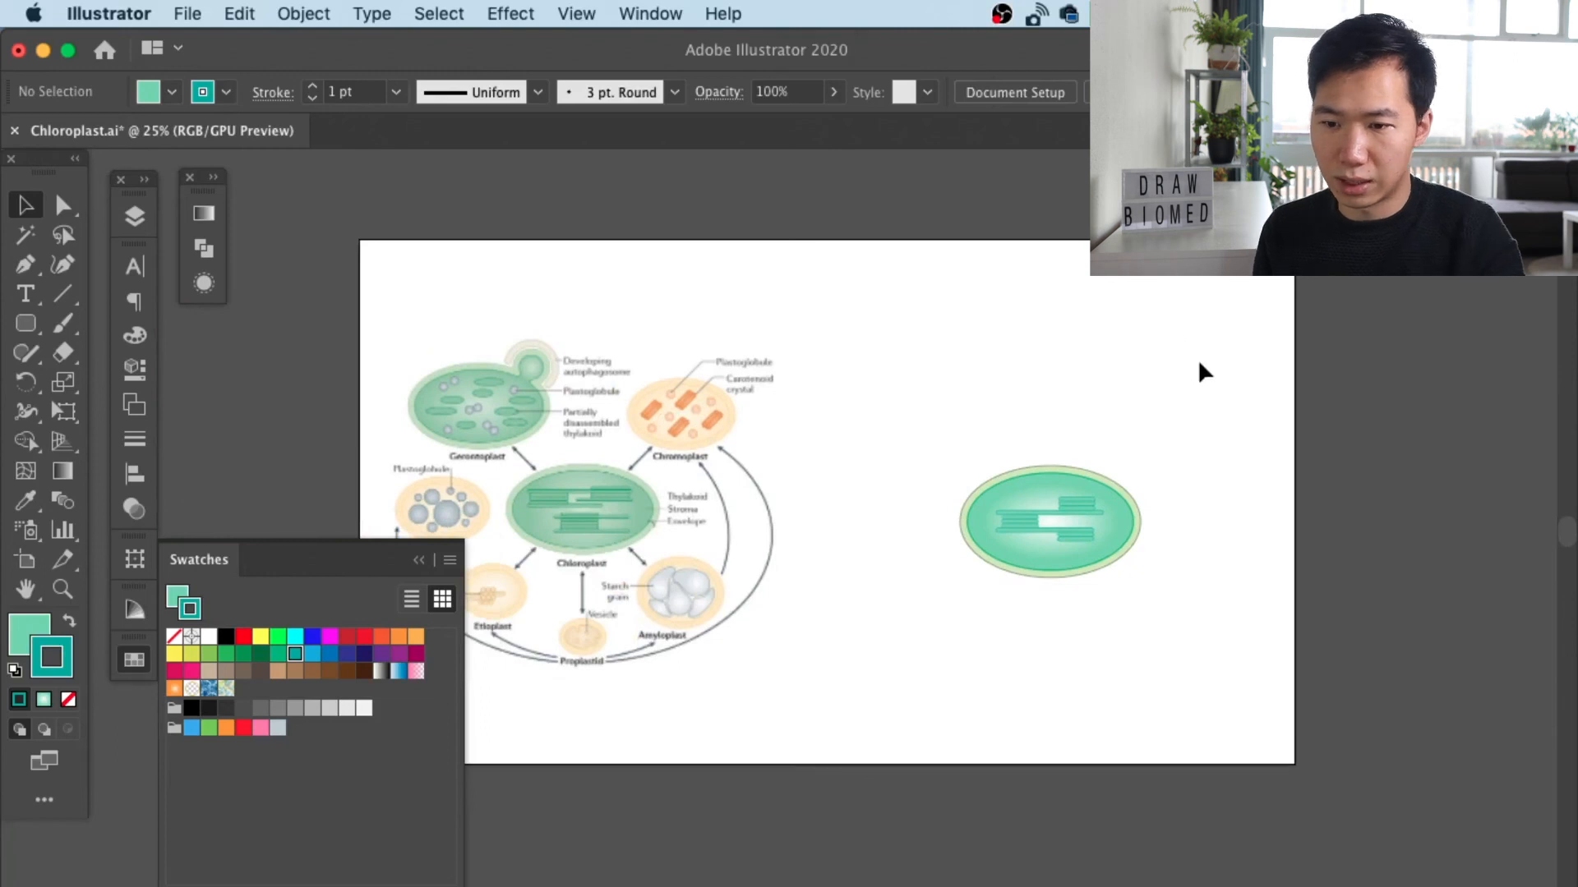
pyautogui.press('super+plus')
pyautogui.press('super+plus')
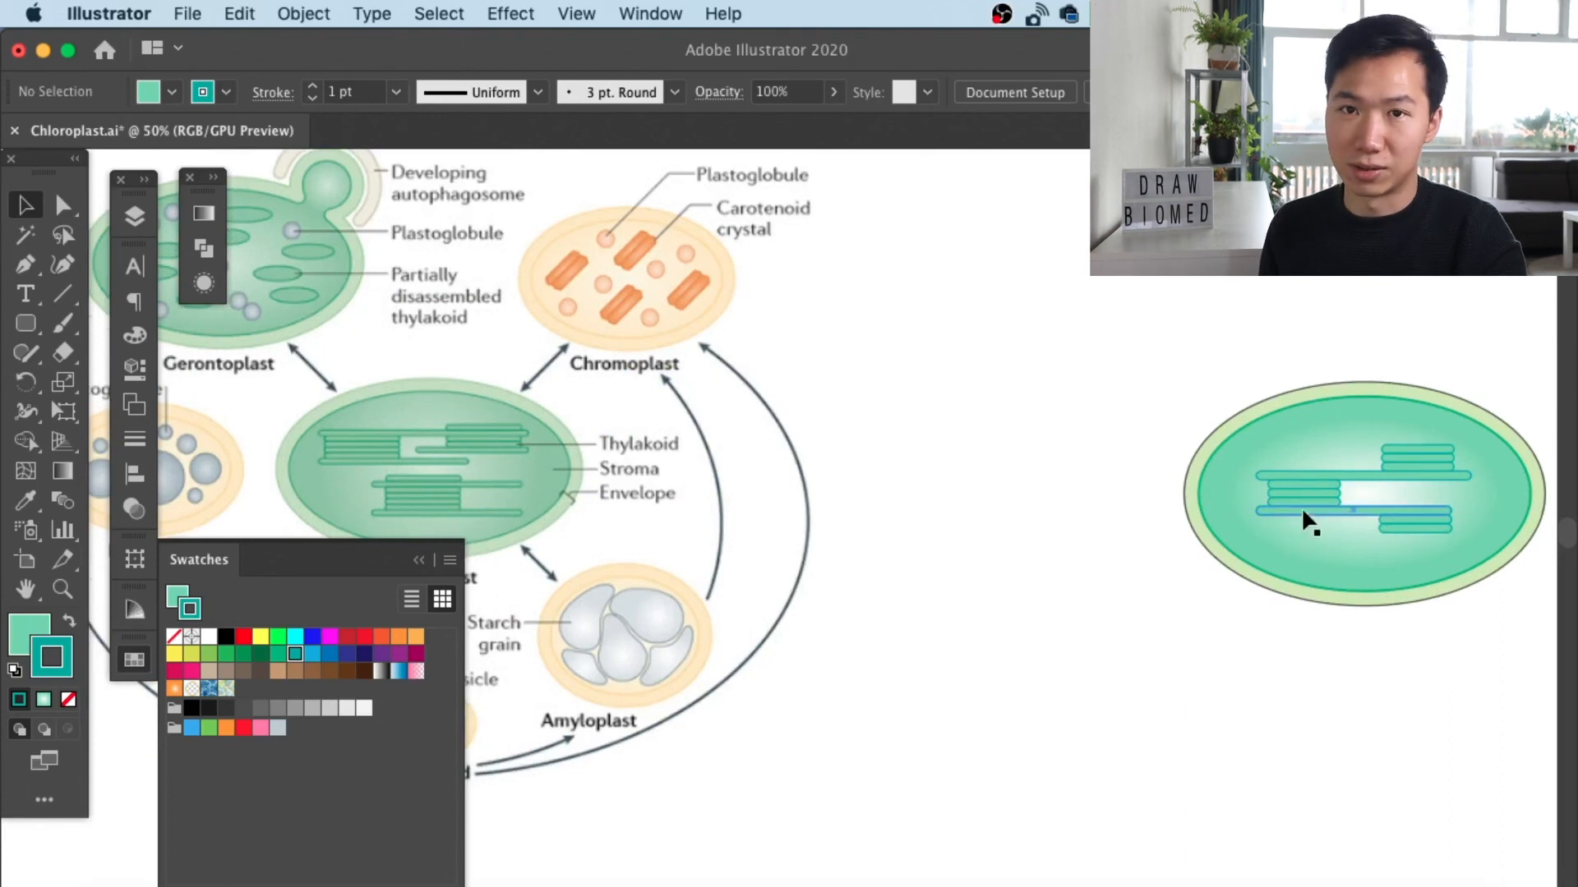
pyautogui.click(1323, 475)
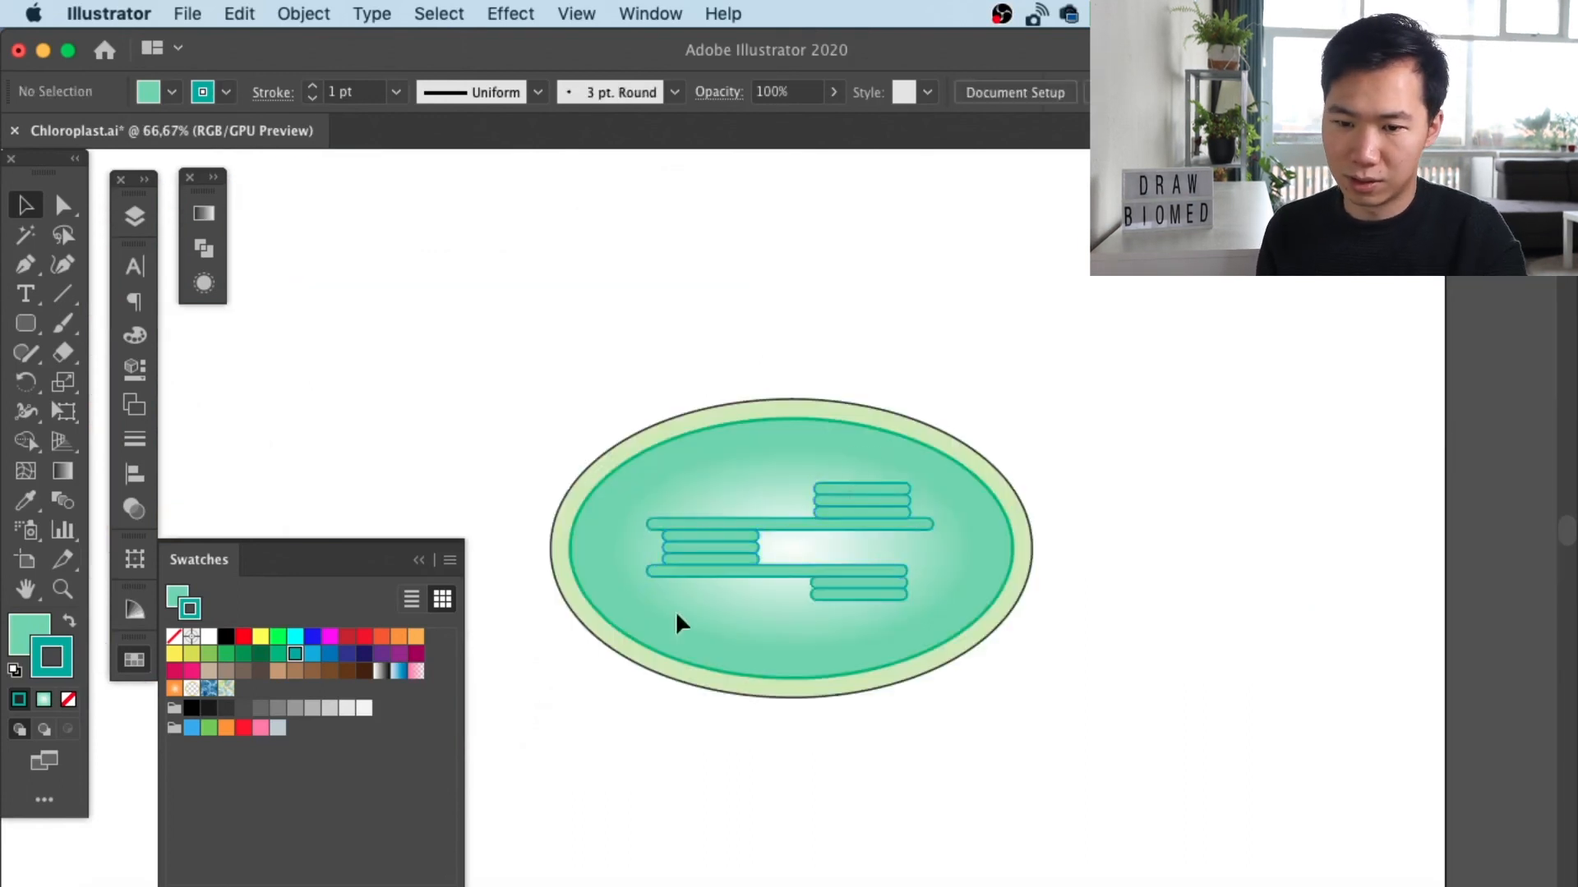
pyautogui.moveTo(676, 620); pyautogui.dragTo(677, 588)
pyautogui.press('super+minus')
pyautogui.press('super+minus')
pyautogui.press('super+plus')
pyautogui.press('super+plus')
pyautogui.click(1022, 583)
pyautogui.moveTo(1021, 582); pyautogui.dragTo(1146, 606)
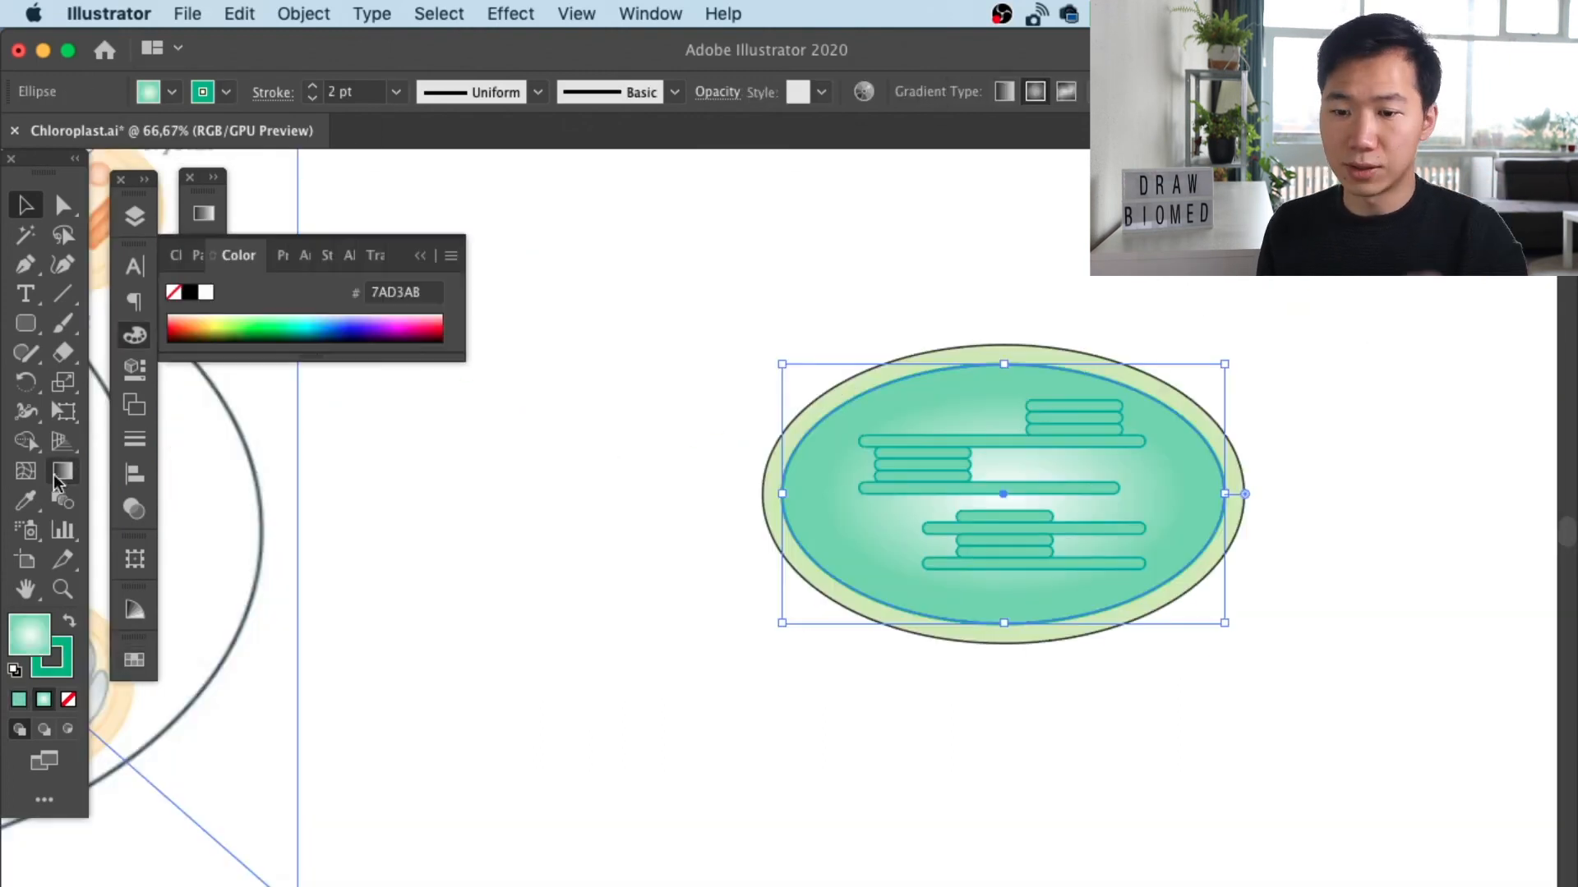
# Step: Recolor the outer stop of the inner ellipse's radial gradient with a paler green tint from its color guide
pyautogui.click(62, 472)
pyautogui.doubleClick(60, 474)
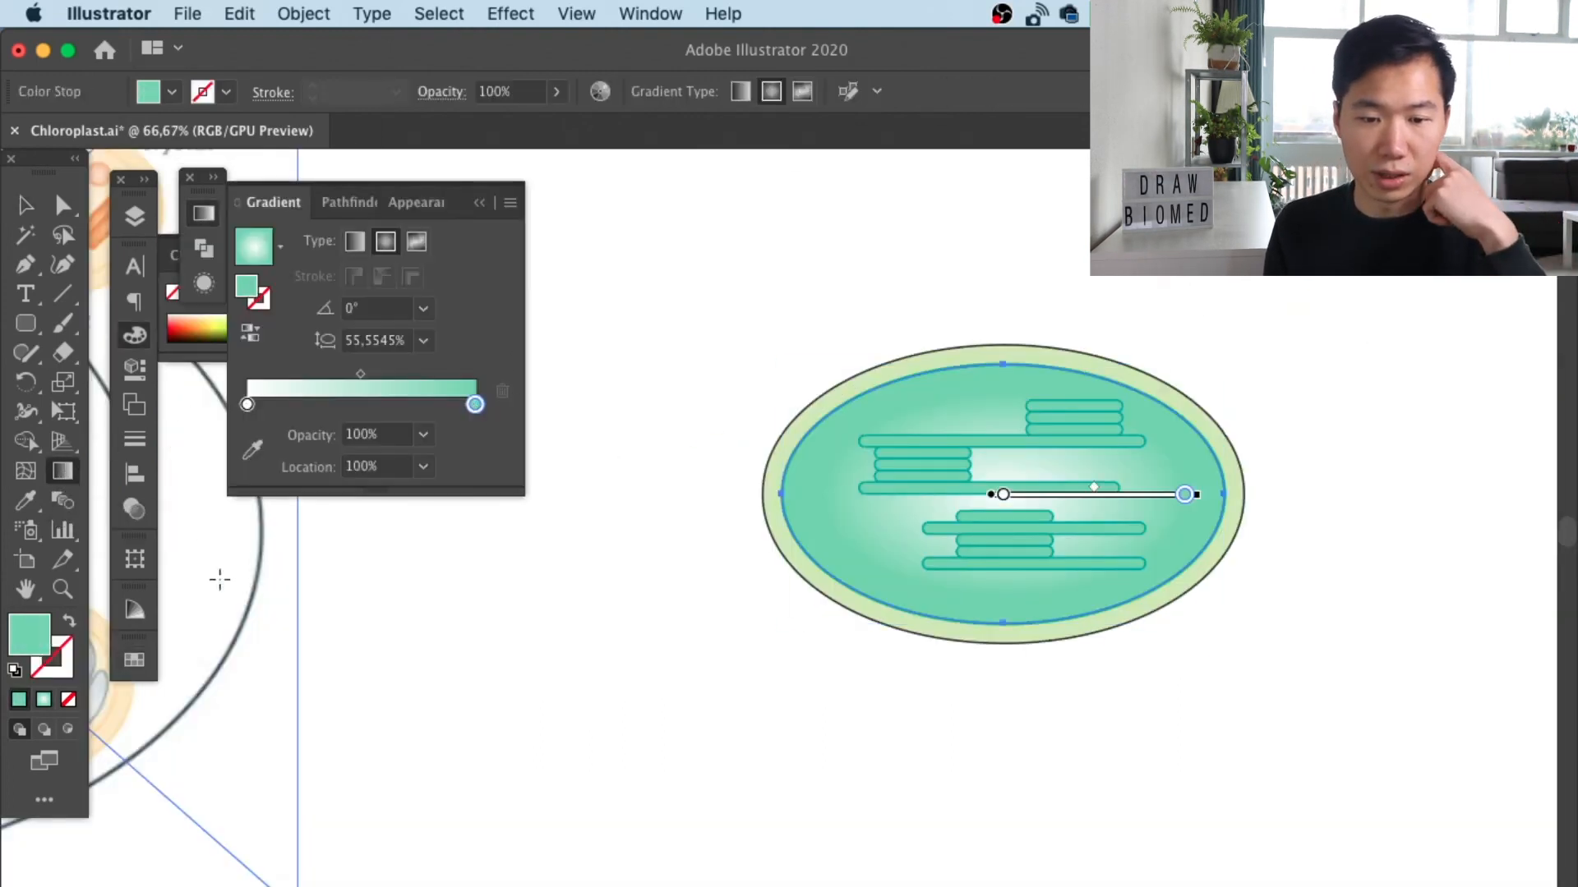
pyautogui.click(135, 610)
pyautogui.moveTo(491, 399); pyautogui.dragTo(475, 406)
pyautogui.click(25, 204)
pyautogui.click(1150, 279)
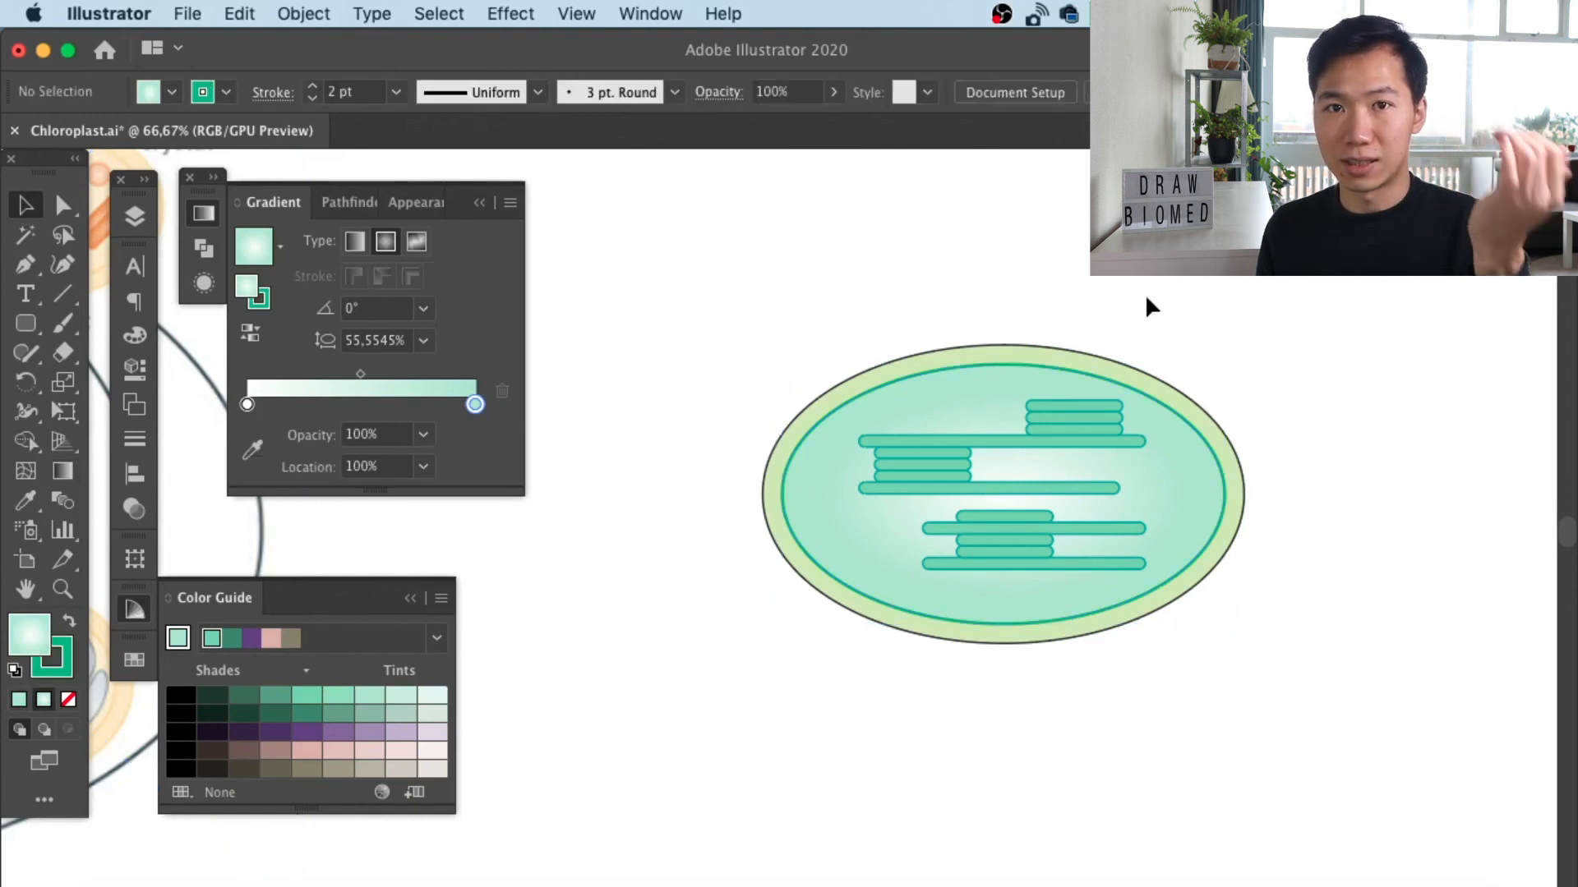